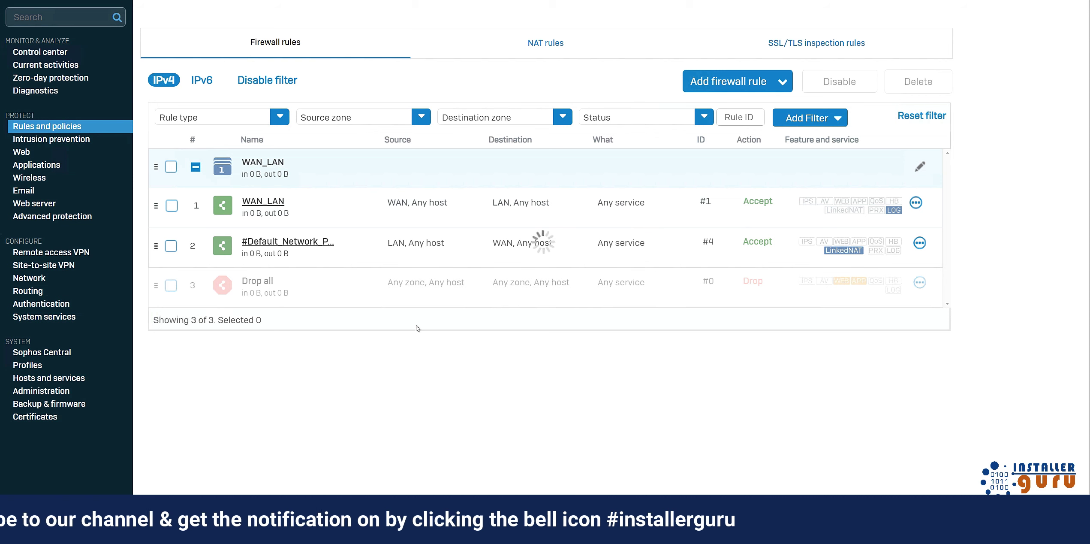
# Step: Create a new firewall rule named Test_WAN#LAN with the description "Wan to Lan test rule"
pyautogui.click(717, 84)
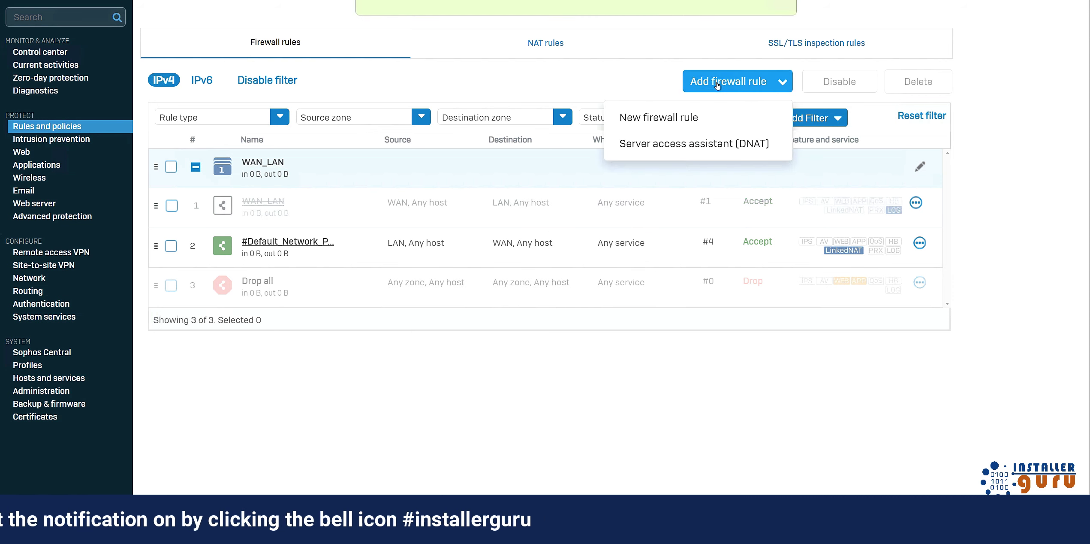
pyautogui.click(685, 118)
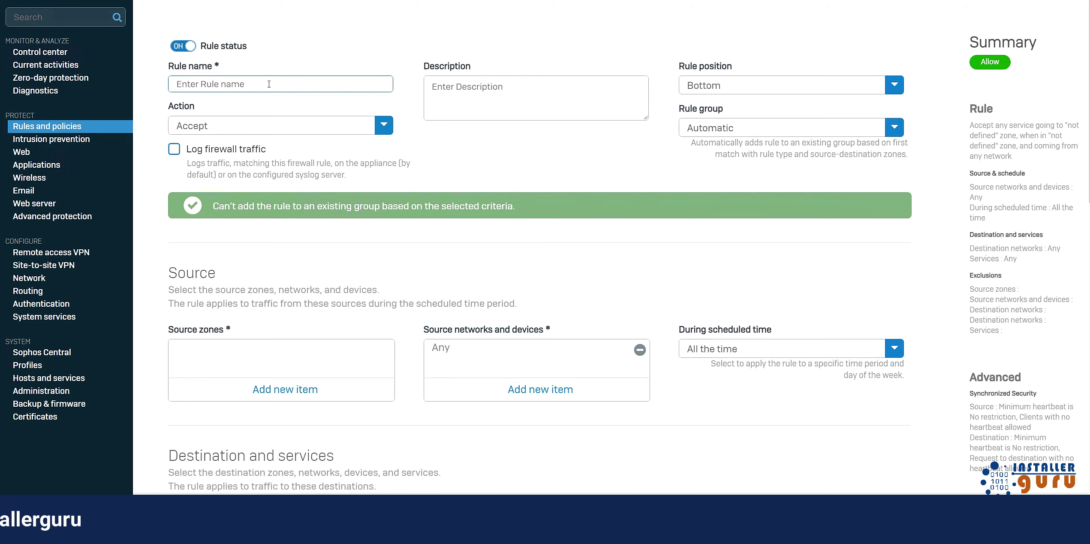
pyautogui.write('Test')
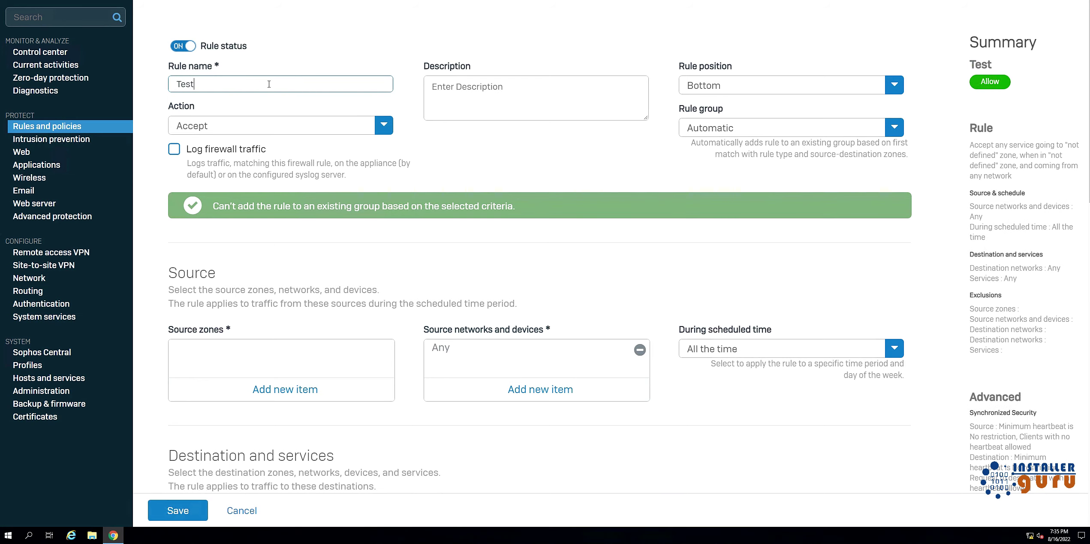
pyautogui.write('_WAN#LAN')
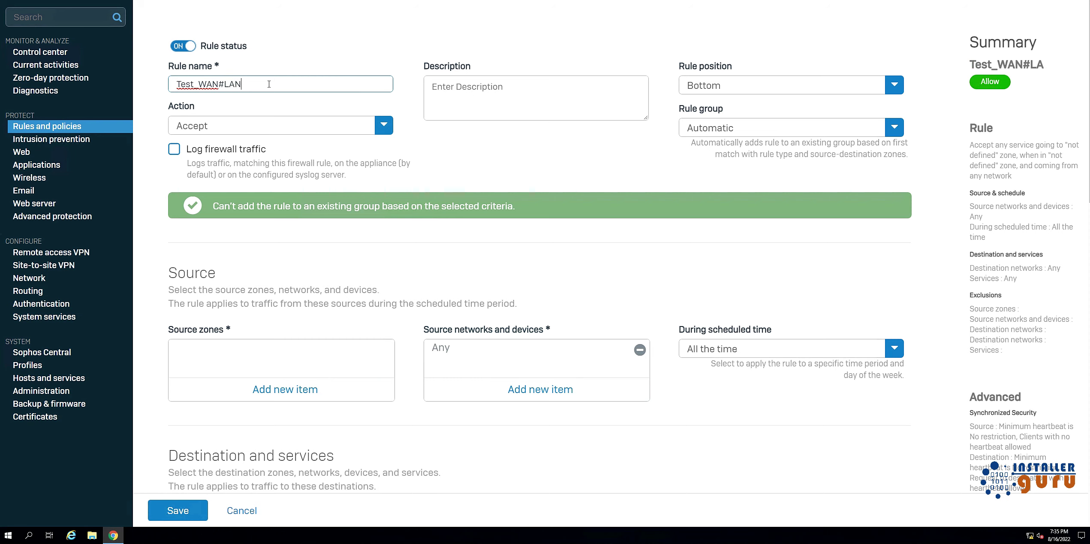
pyautogui.click(484, 94)
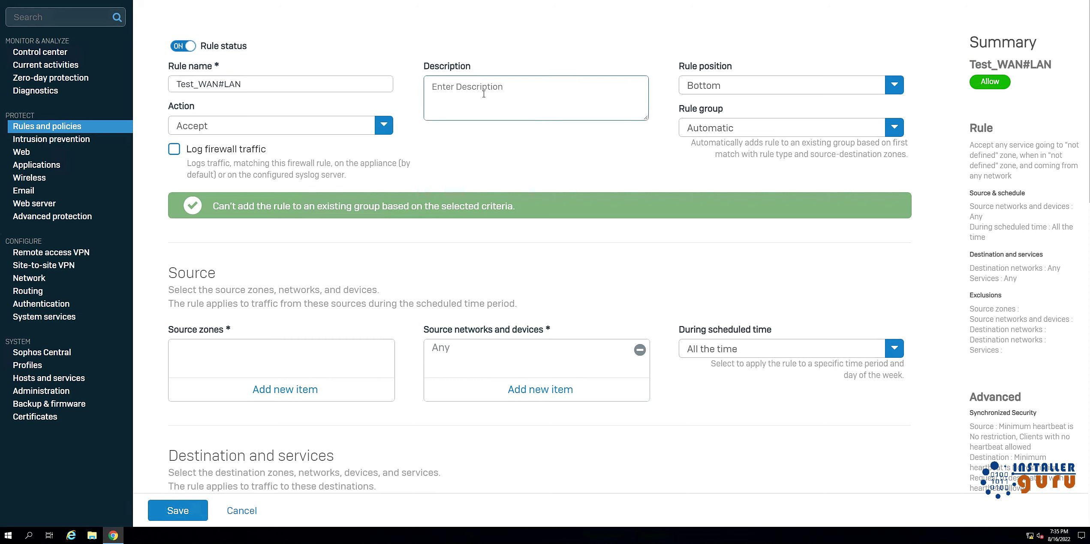
pyautogui.write('Wan to Lan test rule')
# Step: Position the rule at Top in the WAN_LAN rule group and enable logging of firewall traffic
pyautogui.click(798, 88)
pyautogui.click(739, 110)
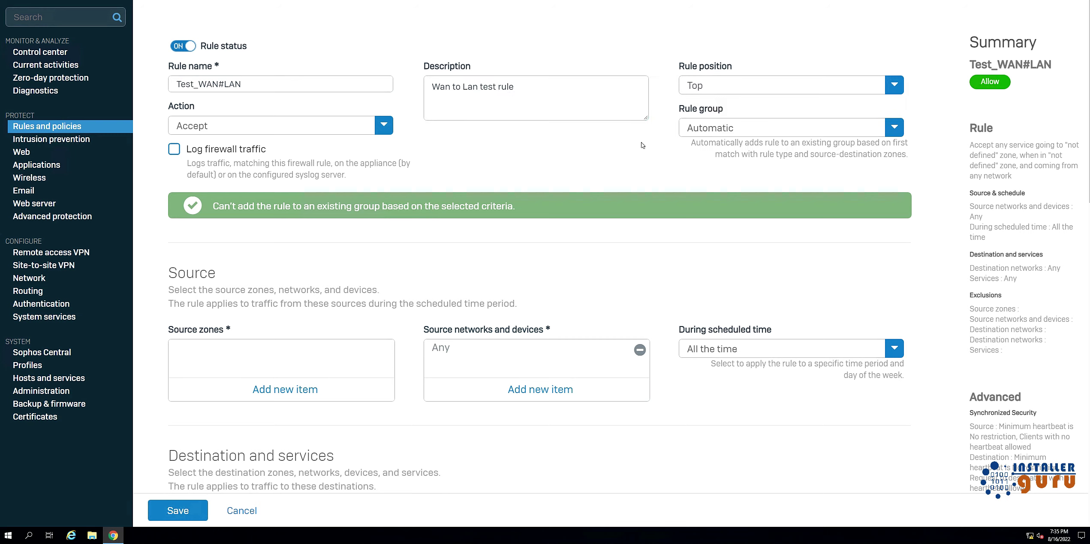
pyautogui.click(721, 131)
pyautogui.click(706, 210)
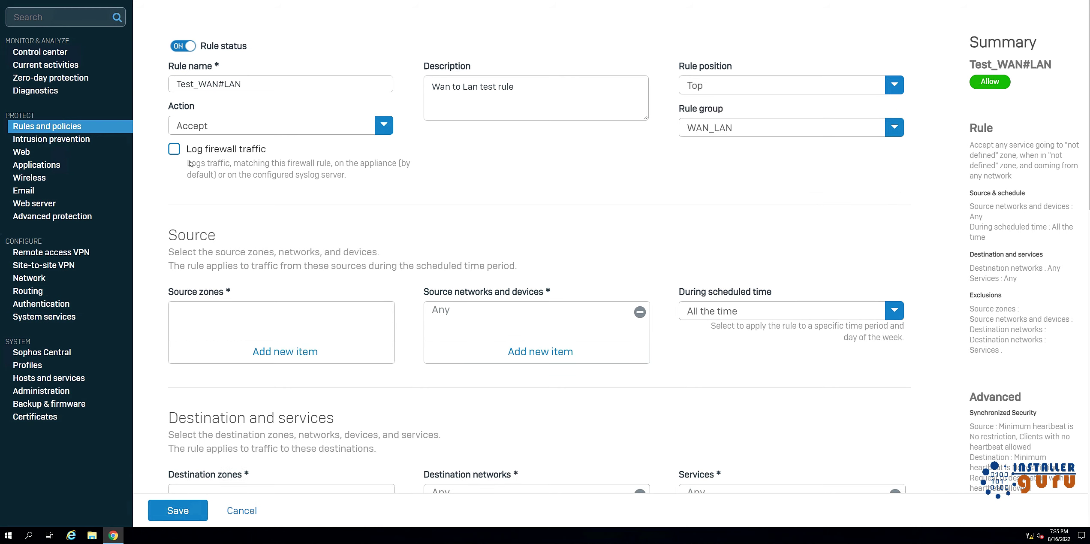
pyautogui.click(174, 149)
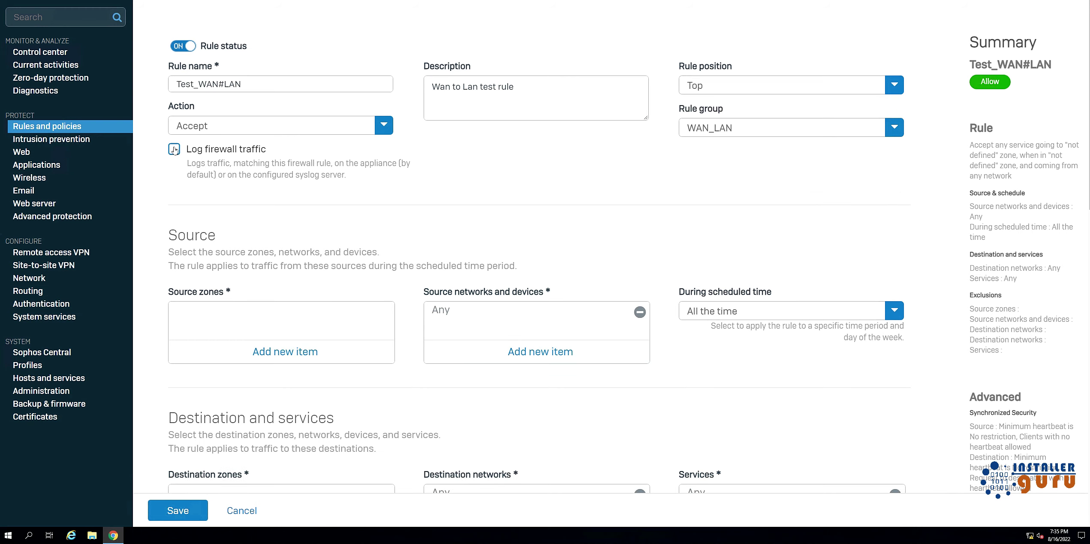
# Step: Add WAN as the source zone of the firewall rule
pyautogui.click(290, 351)
pyautogui.click(184, 441)
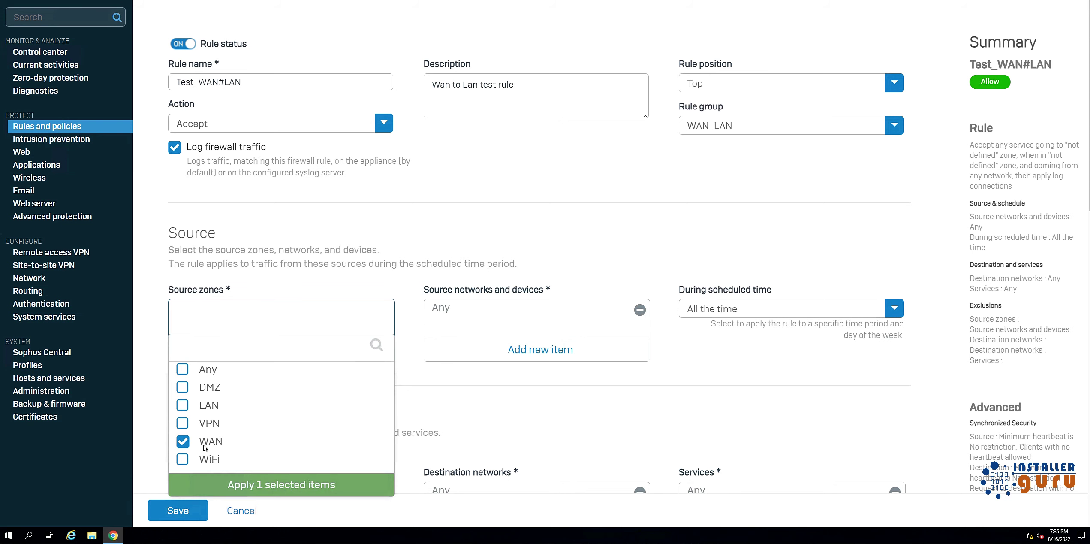
pyautogui.click(259, 485)
# Step: Replace Any with India in the rule's source networks and devices
pyautogui.scroll(-2, 545, 325)
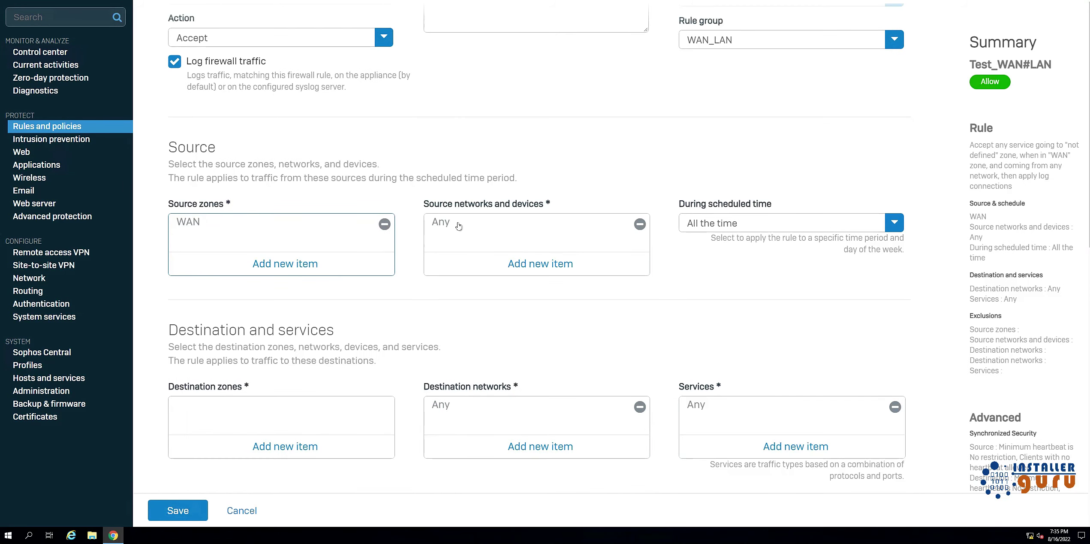
pyautogui.click(640, 224)
pyautogui.click(538, 263)
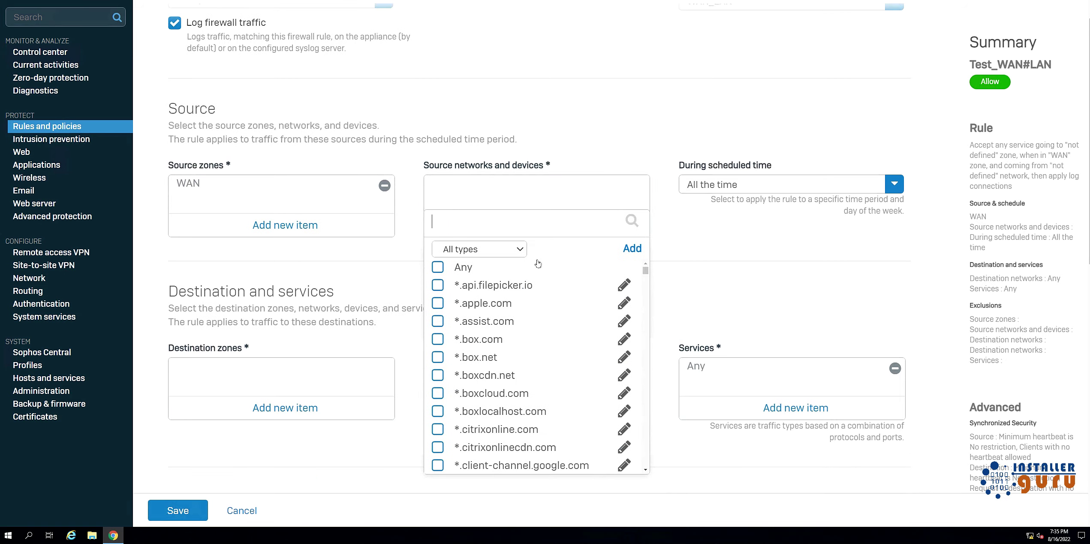
pyautogui.click(543, 221)
pyautogui.write('indi')
pyautogui.click(438, 303)
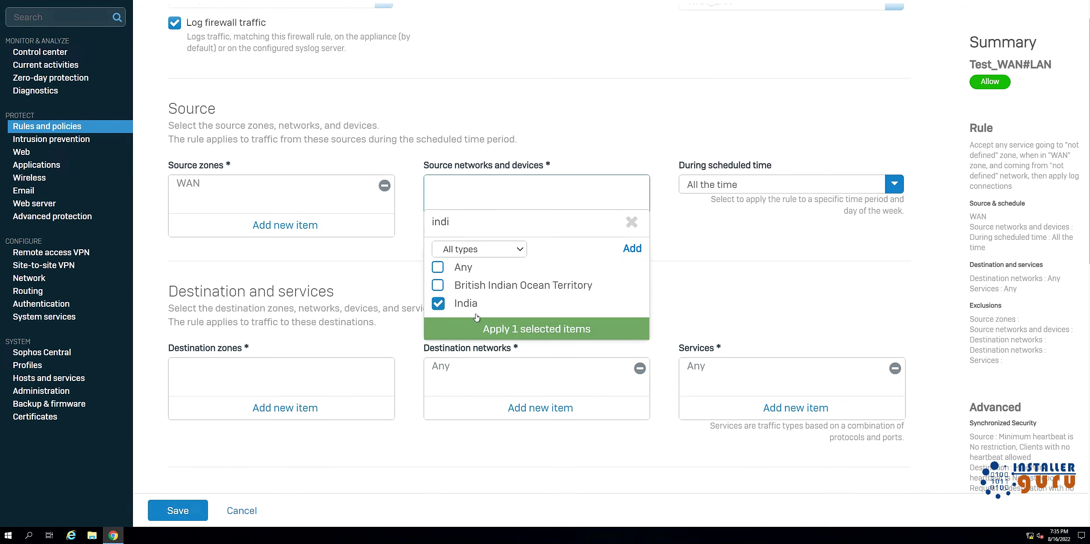
pyautogui.click(536, 331)
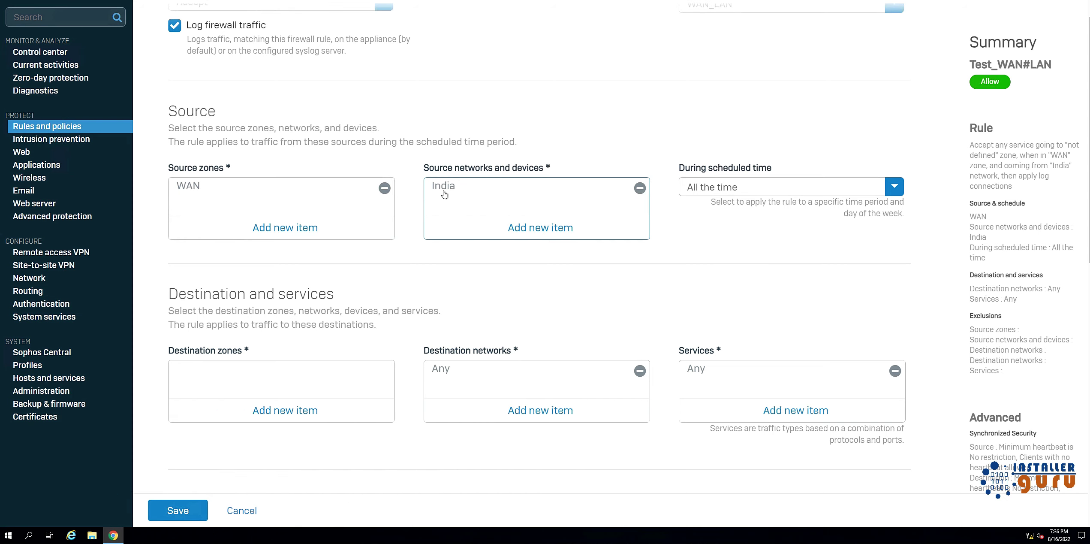
# Step: Add LAN as the destination zone of the firewall rule
pyautogui.moveTo(470, 193)
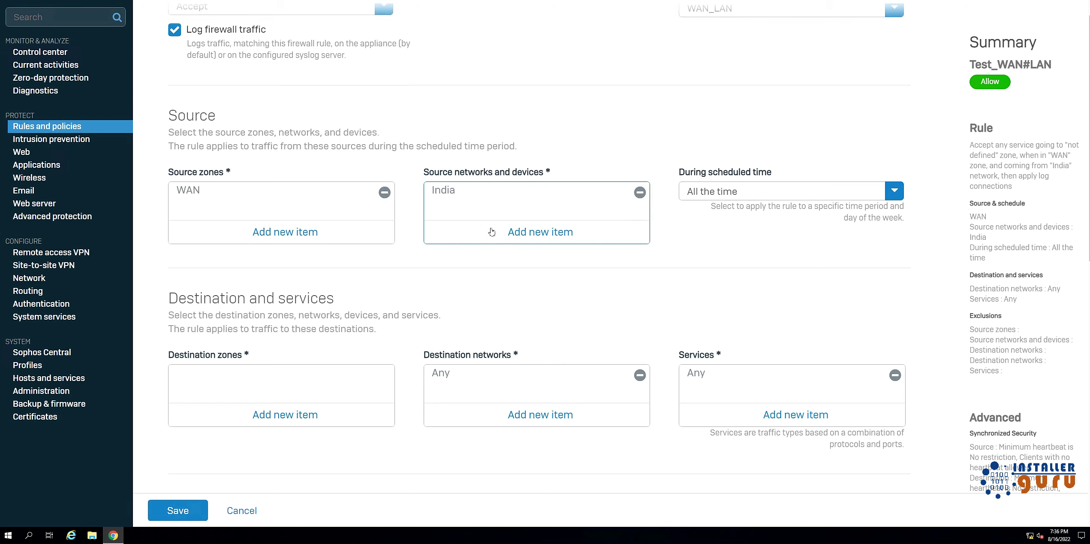
pyautogui.scroll(-3, 433, 300)
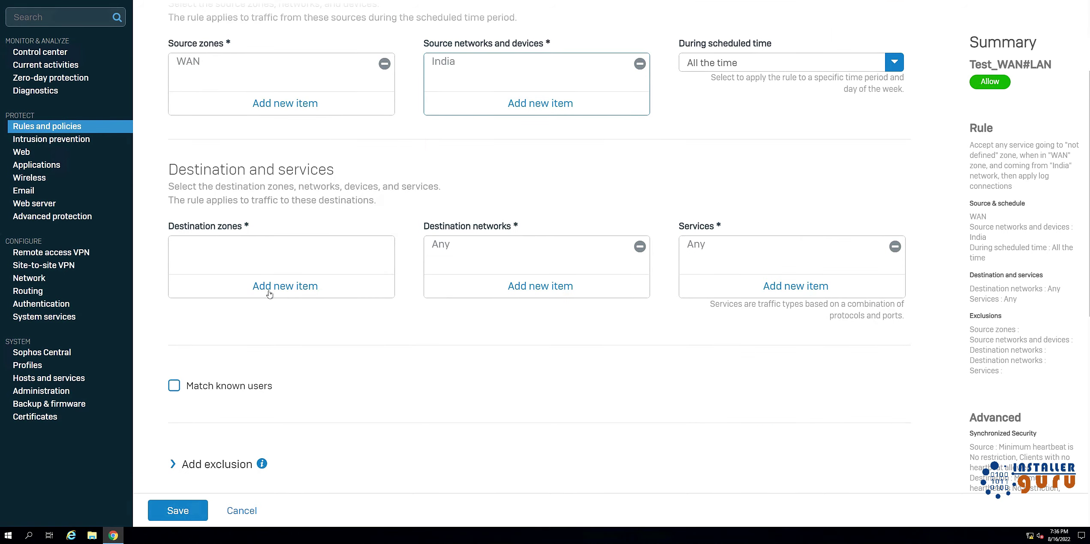
pyautogui.click(273, 284)
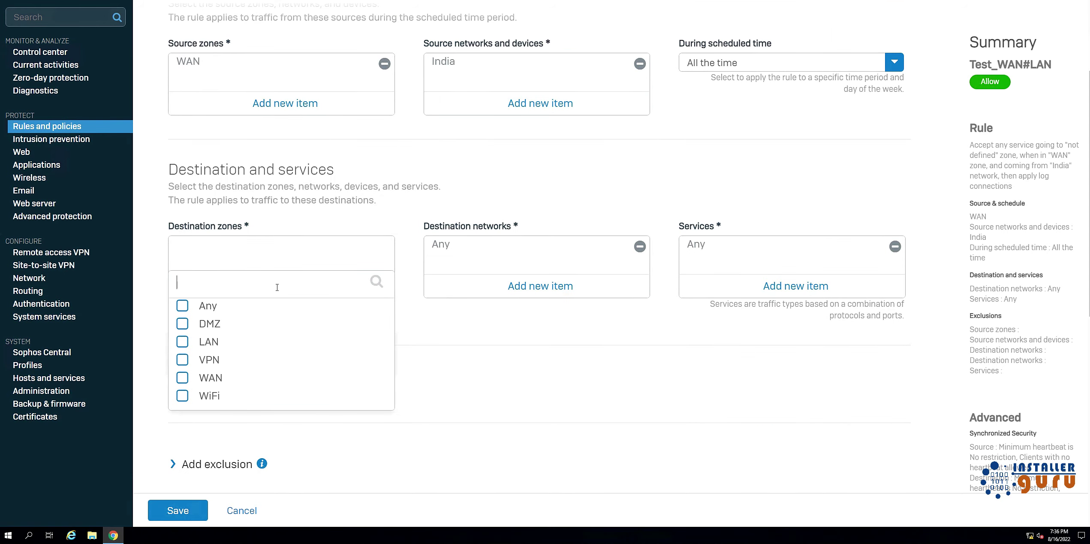
pyautogui.write('lan')
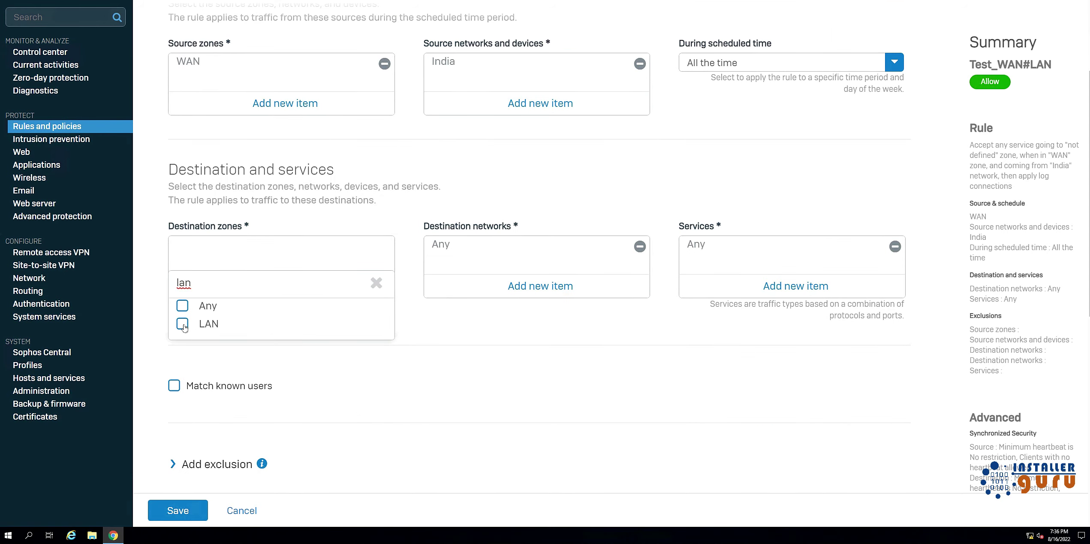
pyautogui.click(183, 324)
pyautogui.click(247, 349)
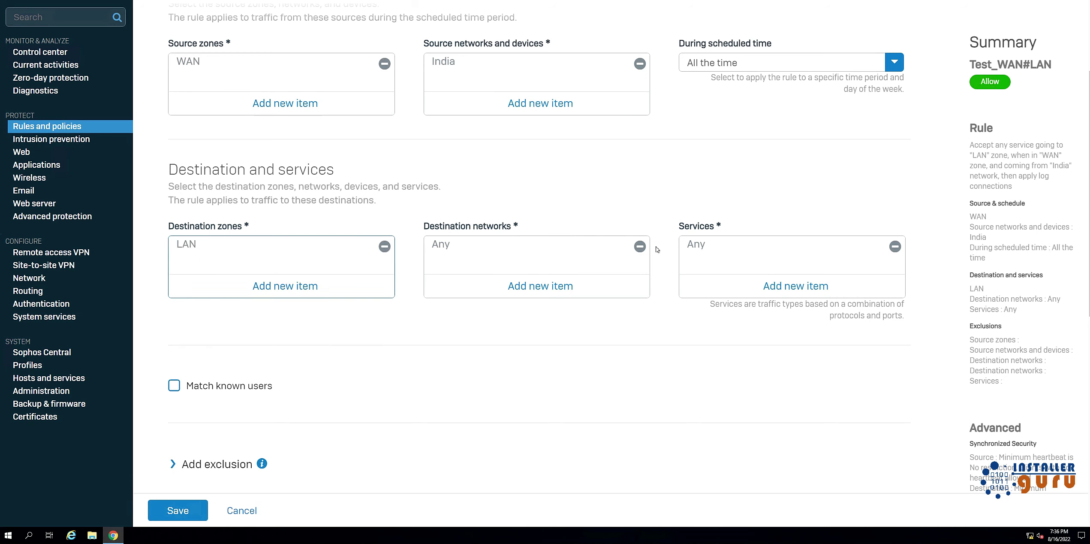
# Step: Replace Any with #Port2 in the rule's destination networks
pyautogui.click(640, 246)
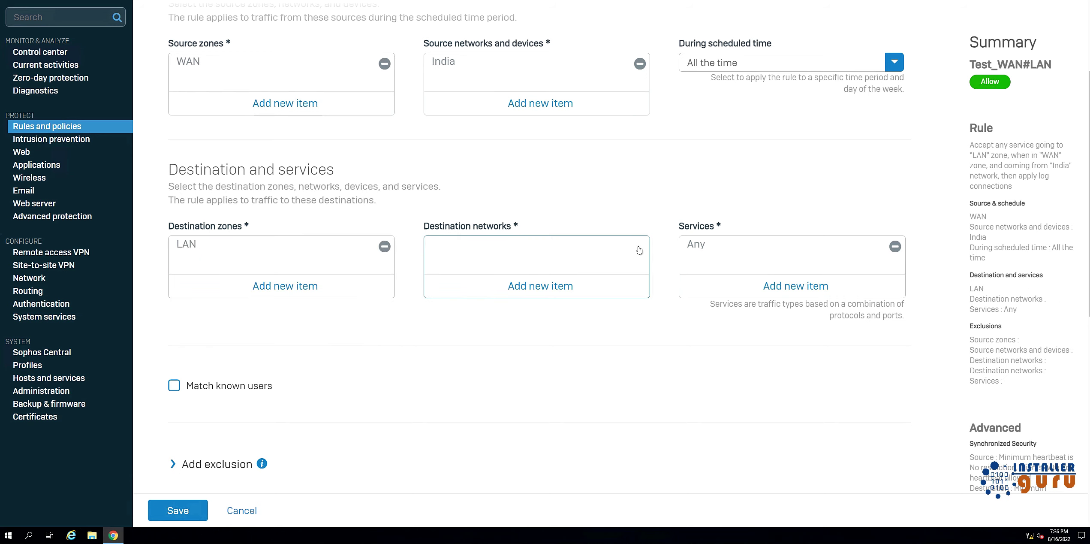
pyautogui.click(549, 286)
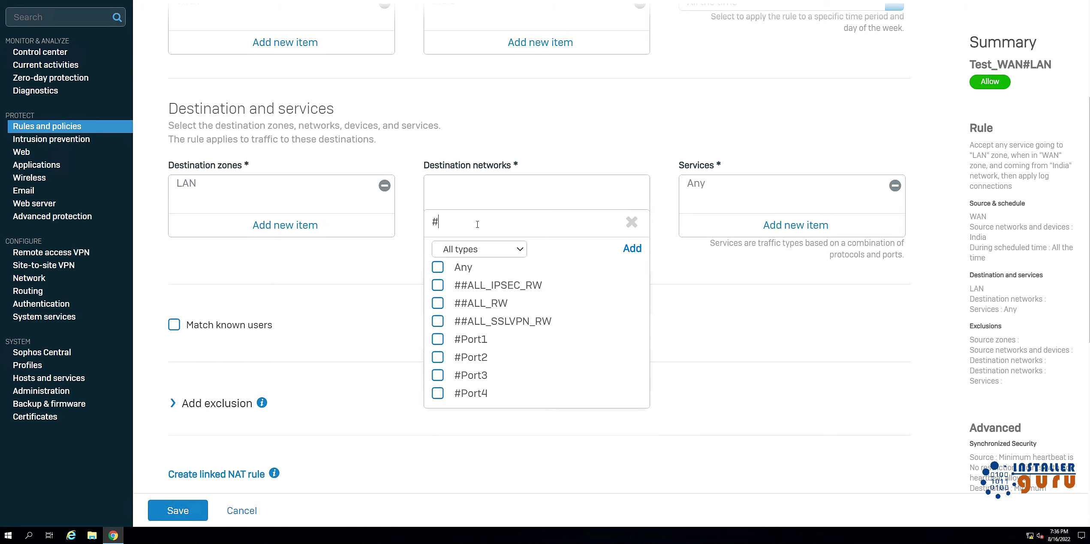
pyautogui.click(439, 357)
pyautogui.click(531, 422)
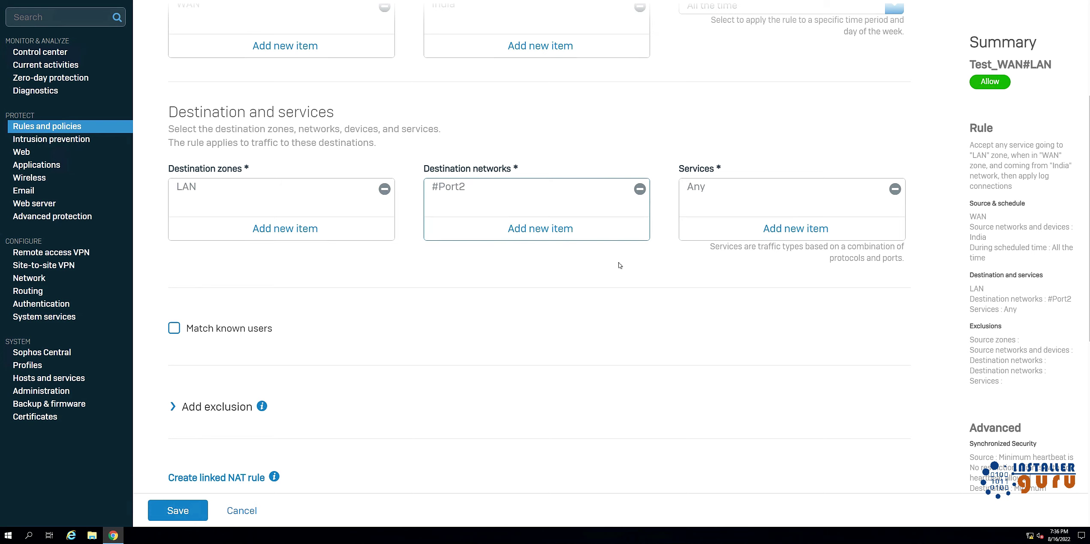
# Step: Replace Any with HTTP in the services the rule applies to
pyautogui.click(896, 189)
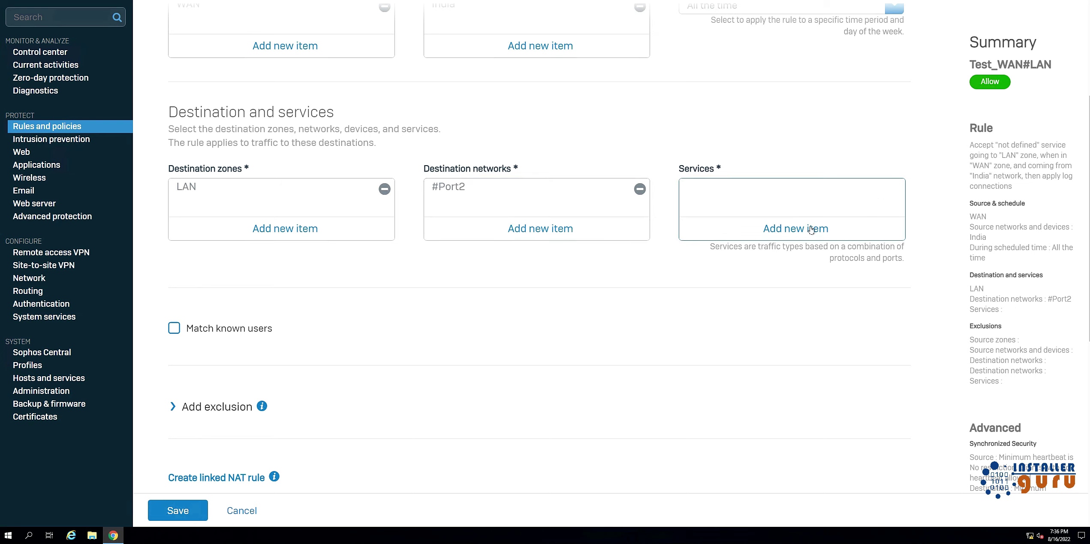
pyautogui.click(811, 230)
pyautogui.write('htt')
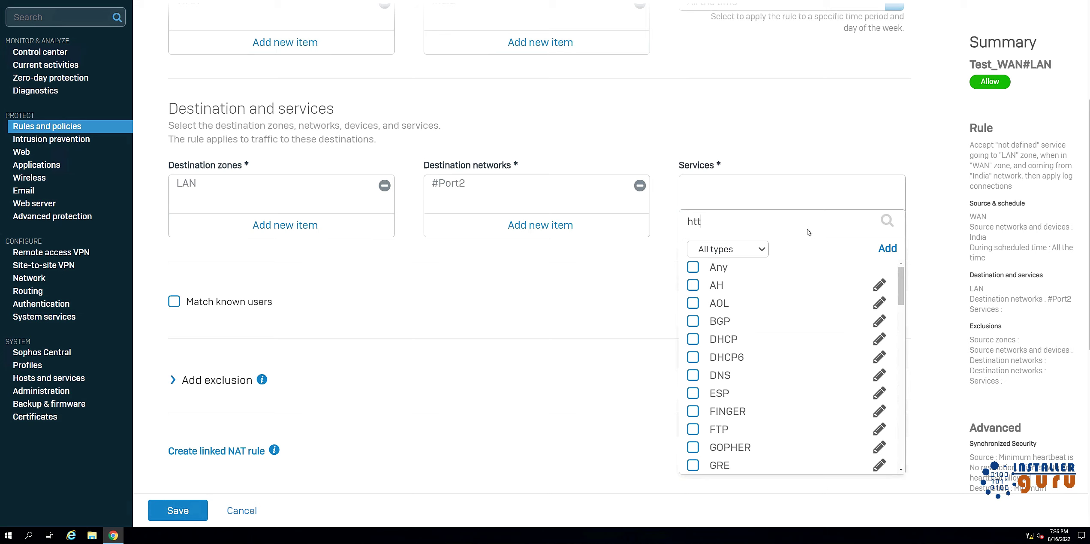
pyautogui.click(692, 285)
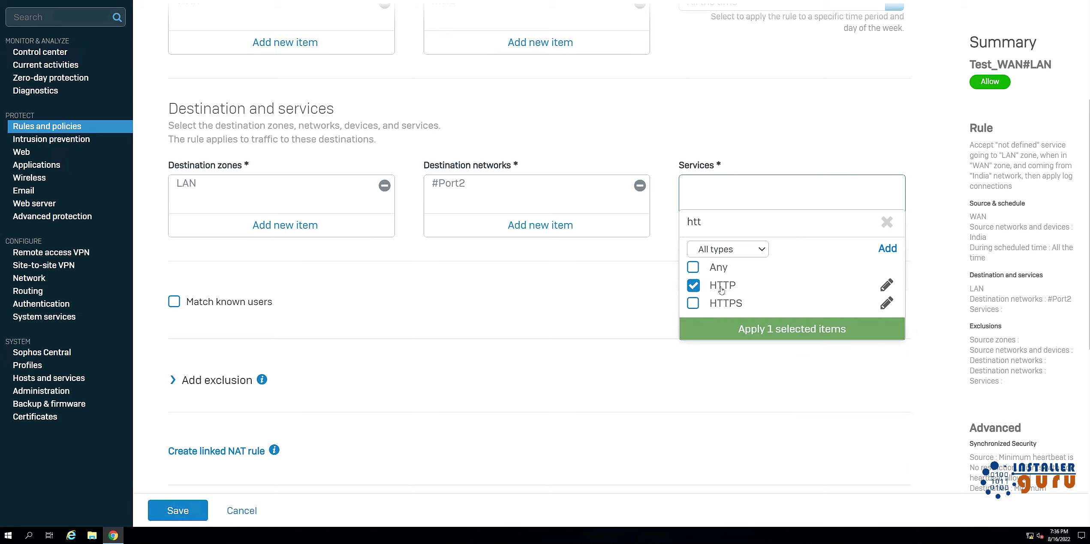
pyautogui.click(782, 332)
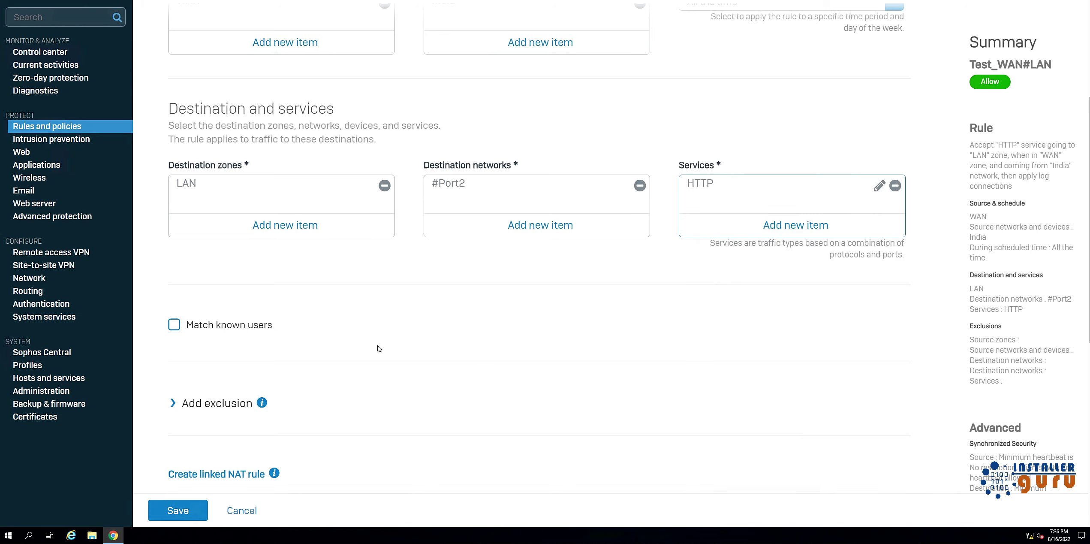
# Step: Expand the rule's exclusion settings and review the source, destination and service exclusion options
pyautogui.scroll(-3, 289, 326)
pyautogui.click(174, 276)
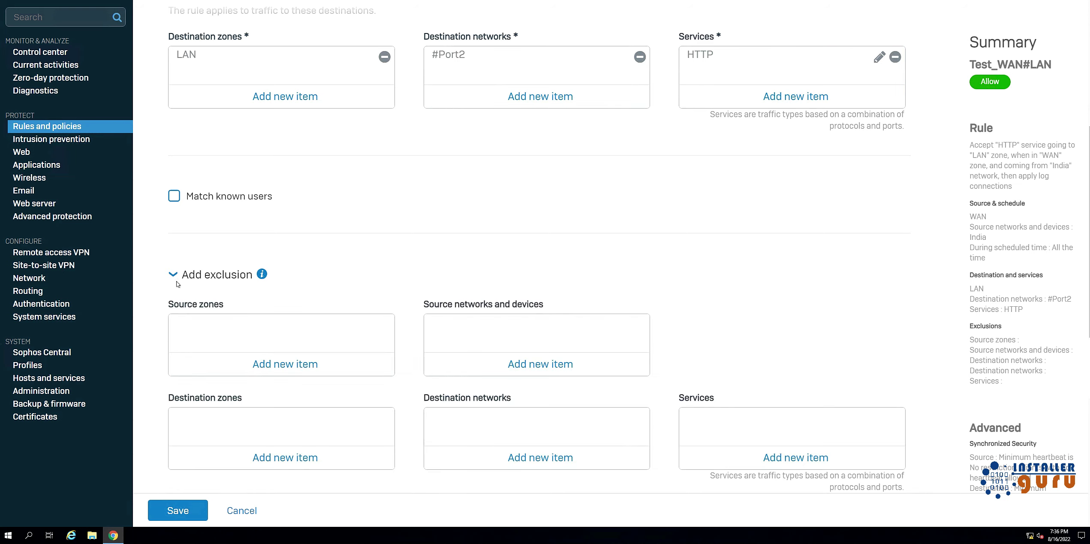
pyautogui.scroll(-5, 474, 366)
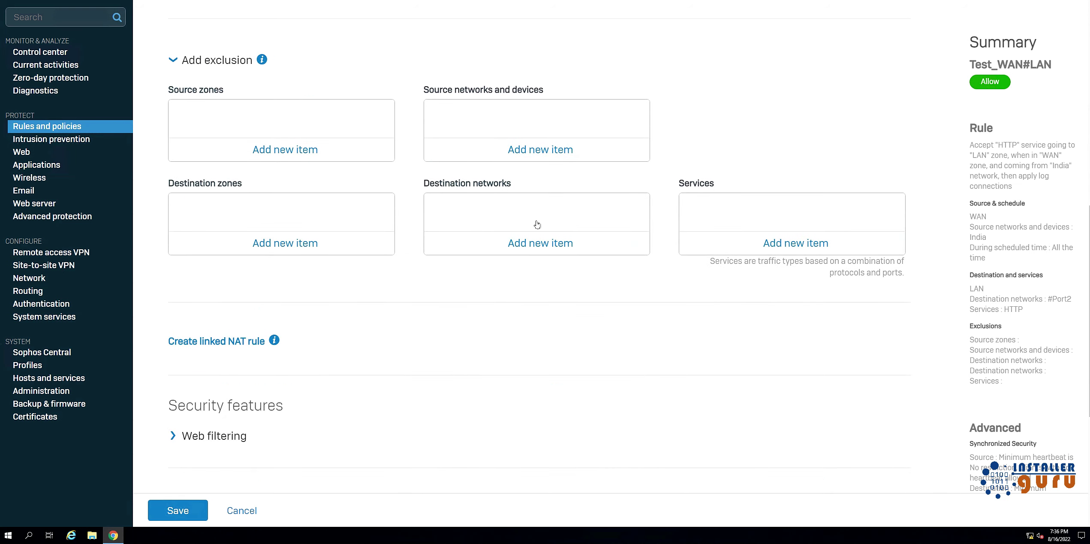
pyautogui.scroll(-3, 335, 334)
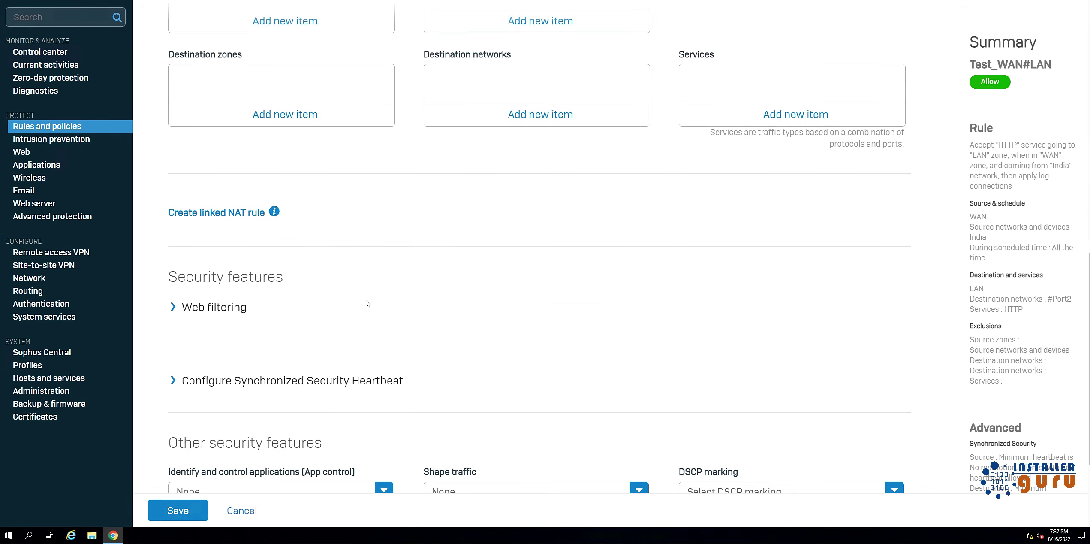
# Step: In web filtering, enable scanning of HTTP and decrypted HTTPS and of FTP for malware, and turn off blocking of the QUIC protocol
pyautogui.scroll(-1, 368, 303)
pyautogui.click(174, 265)
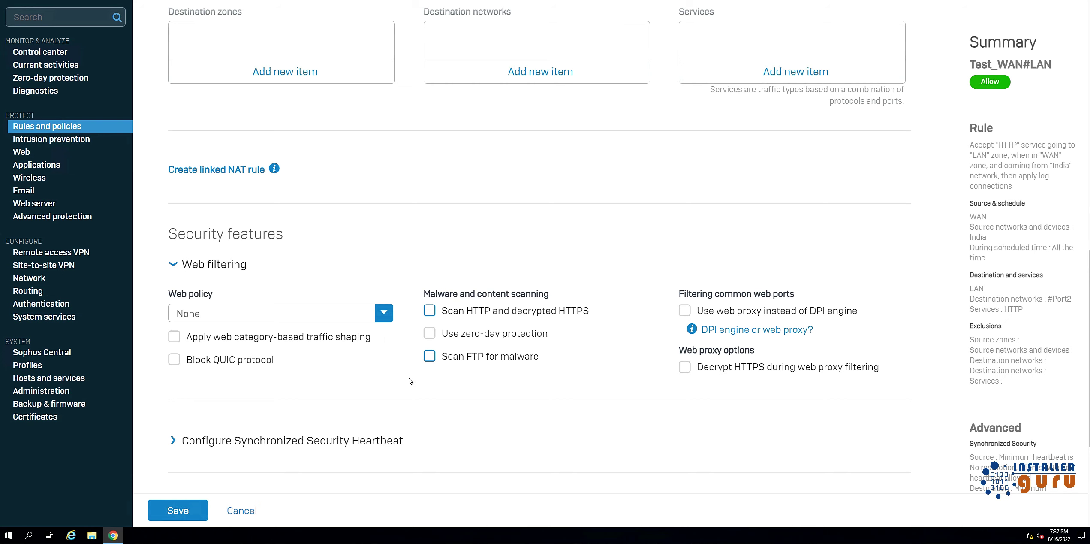
pyautogui.click(430, 310)
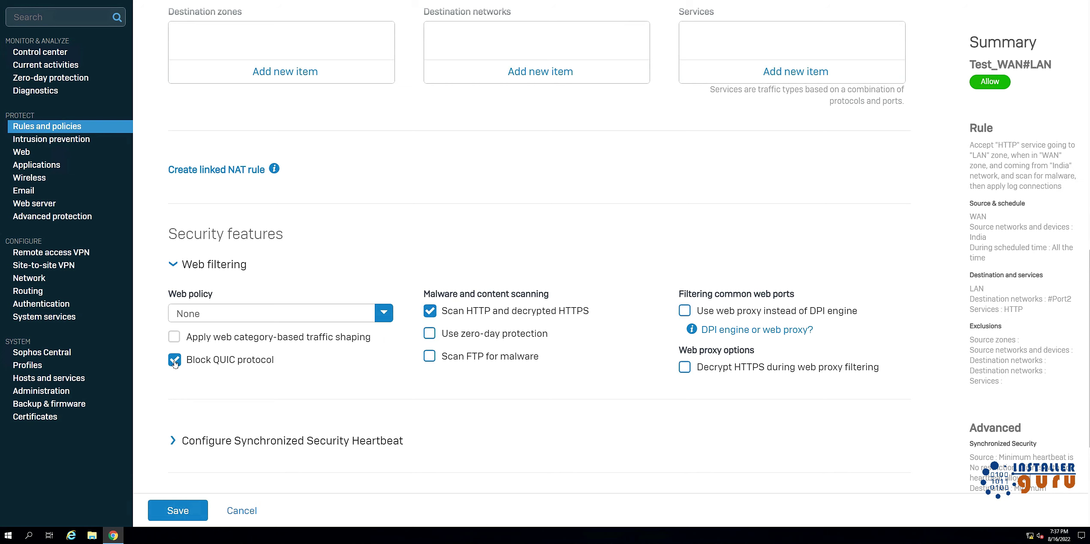
pyautogui.click(174, 359)
pyautogui.click(427, 358)
# Step: Set the rule's exploit detection and prevention (IPS) policy to WAN TO LAN
pyautogui.scroll(-5, 403, 411)
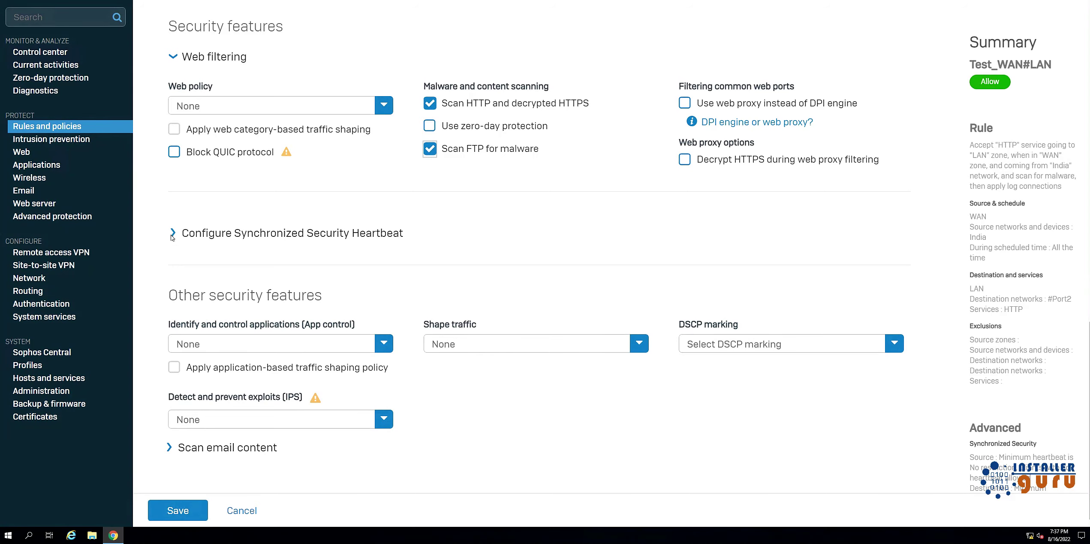
pyautogui.click(299, 424)
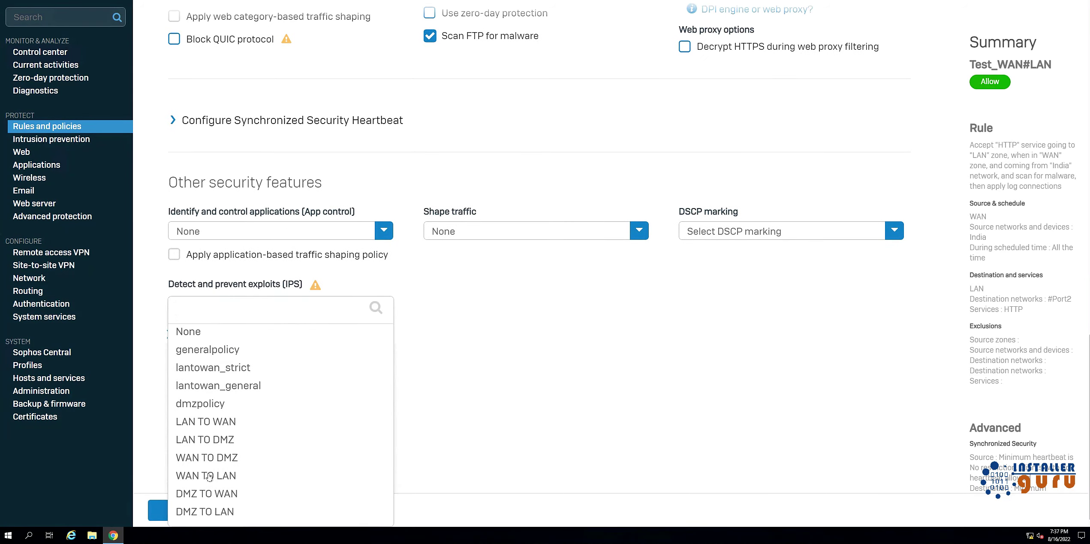
pyautogui.click(210, 476)
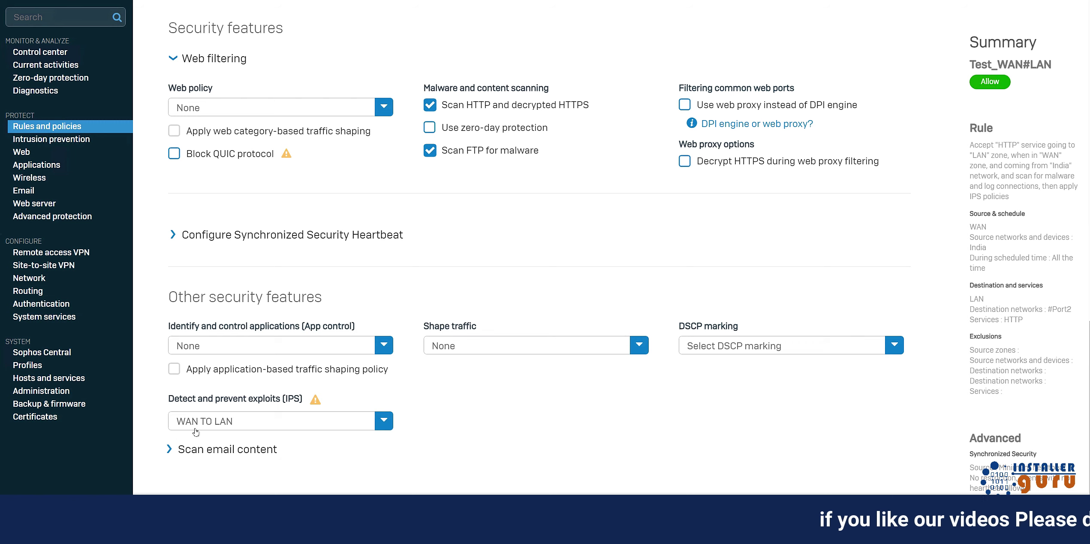
# Step: Save the firewall rule and expand the WAN_LAN group in the rule list
pyautogui.click(195, 513)
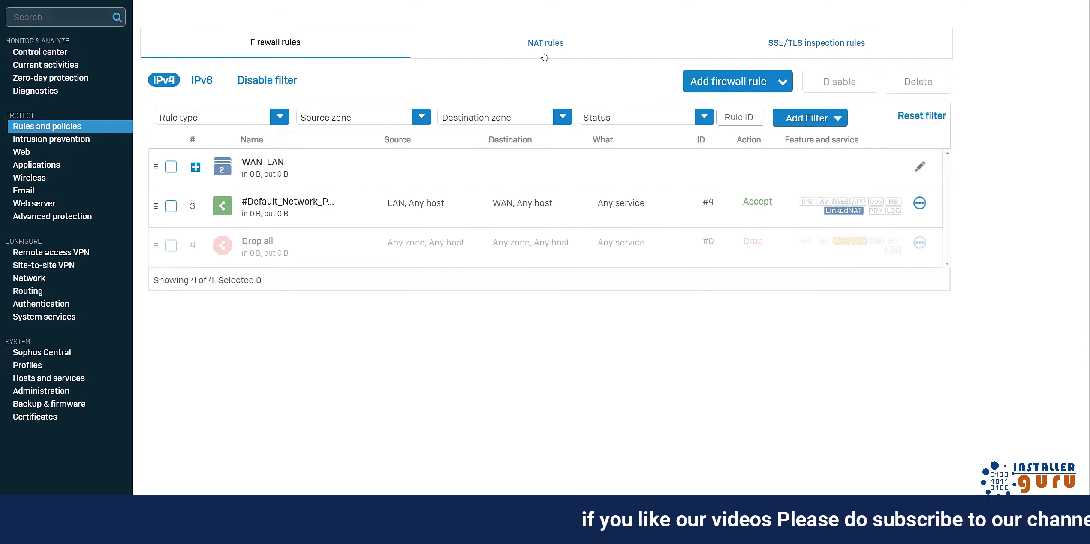
pyautogui.click(196, 166)
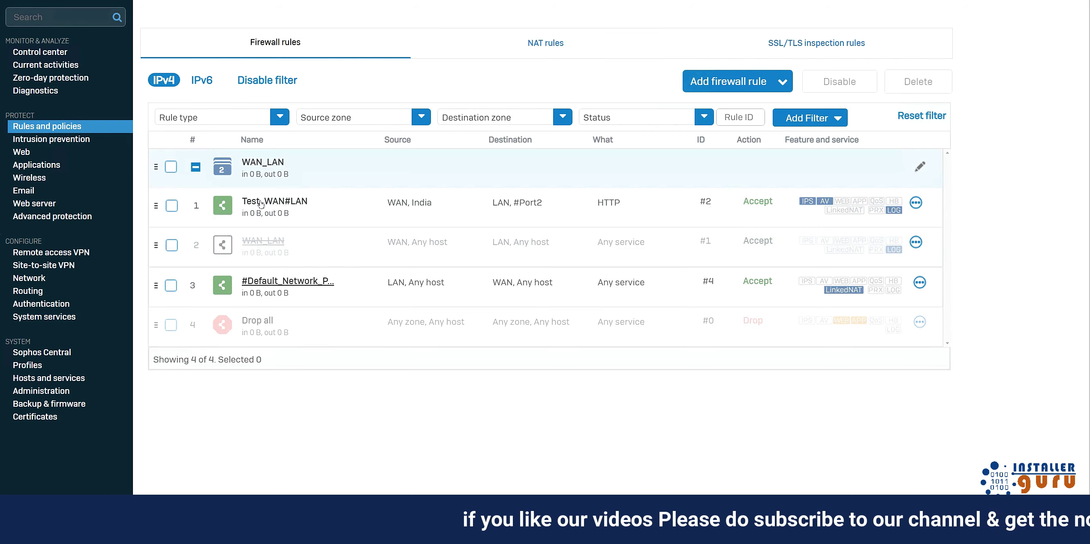
# Step: Start a new NAT rule and name it Test Wan rule
pyautogui.click(537, 45)
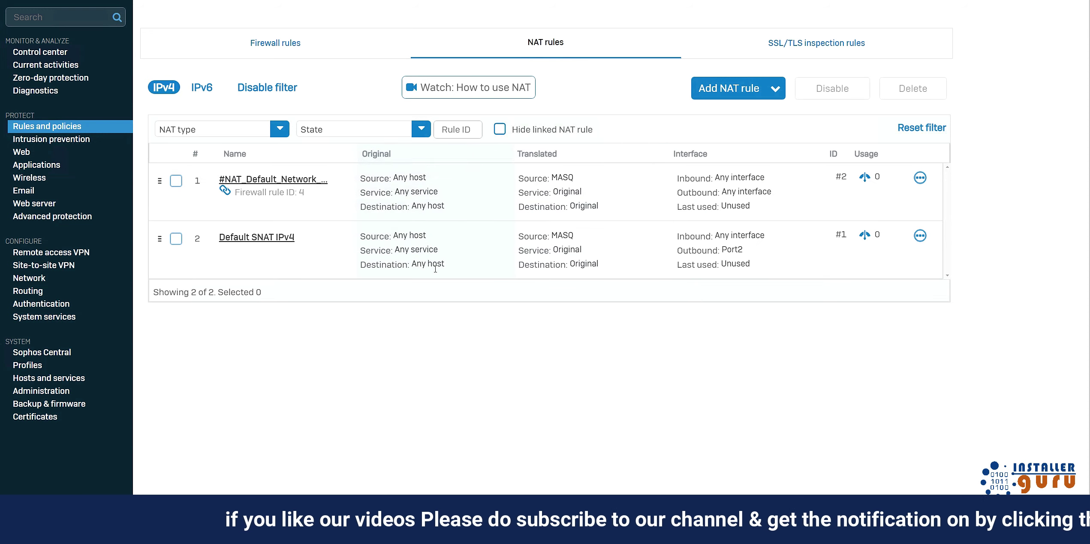
pyautogui.click(756, 92)
pyautogui.click(686, 124)
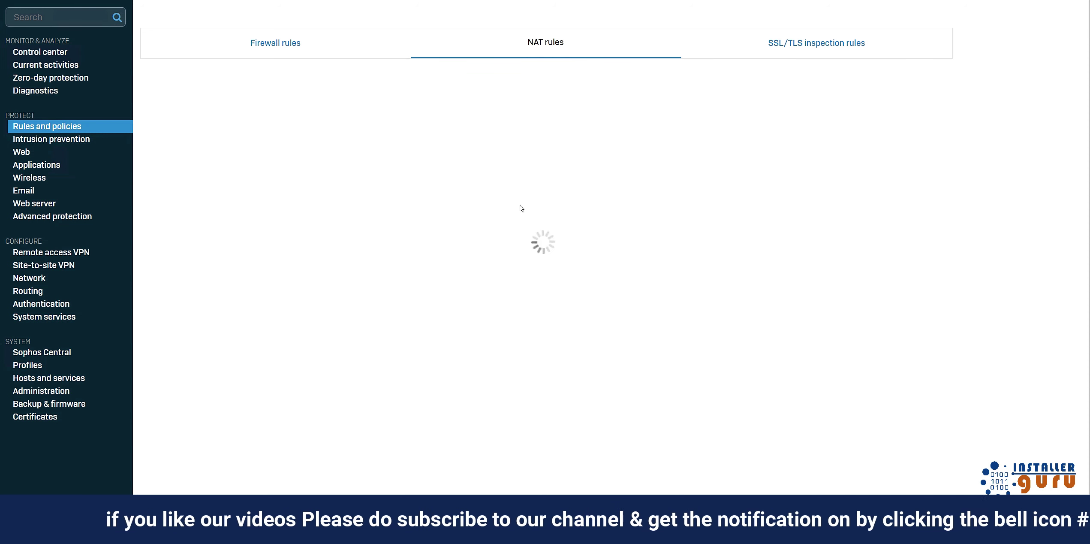
pyautogui.click(257, 81)
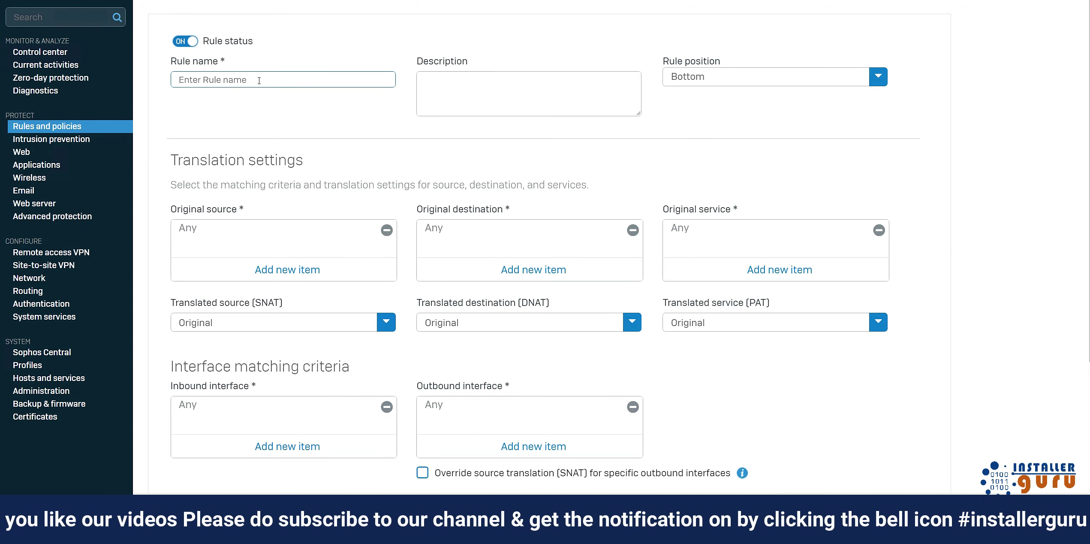
pyautogui.write('Test Wan rule')
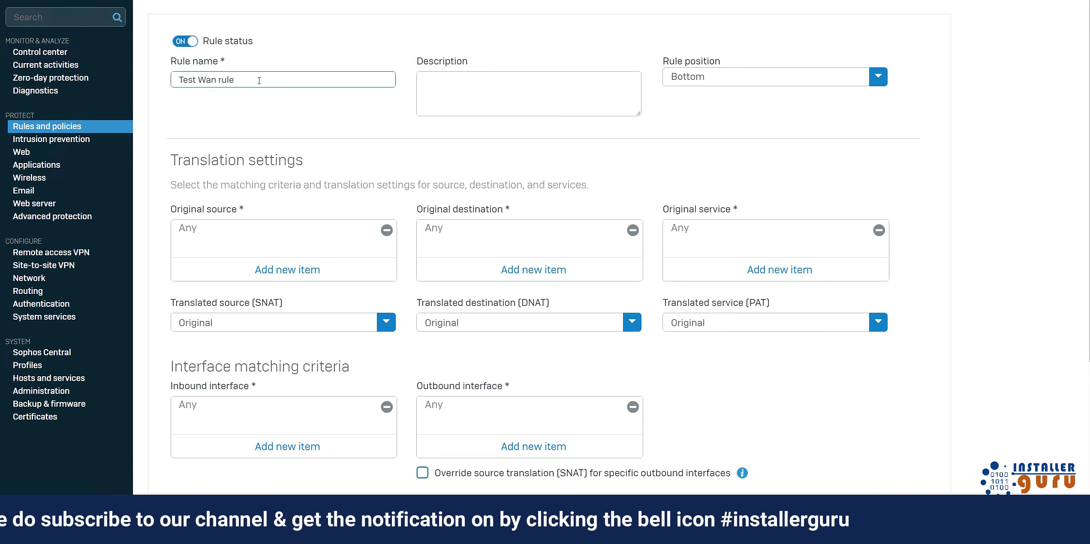
# Step: Replace Any with India as the original source in the NAT rule's translation settings
pyautogui.click(386, 230)
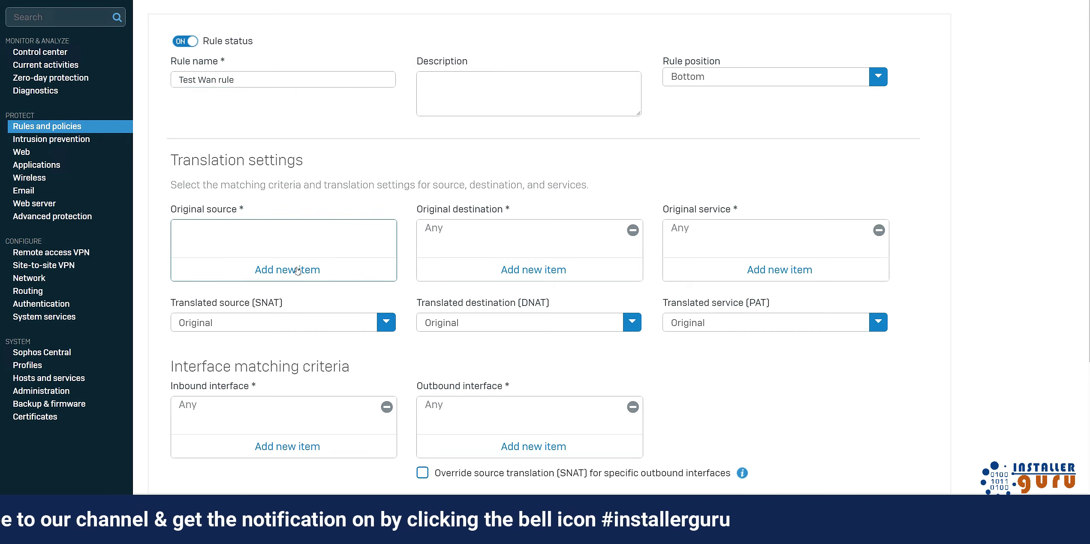
pyautogui.click(296, 278)
pyautogui.scroll(-1, 287, 257)
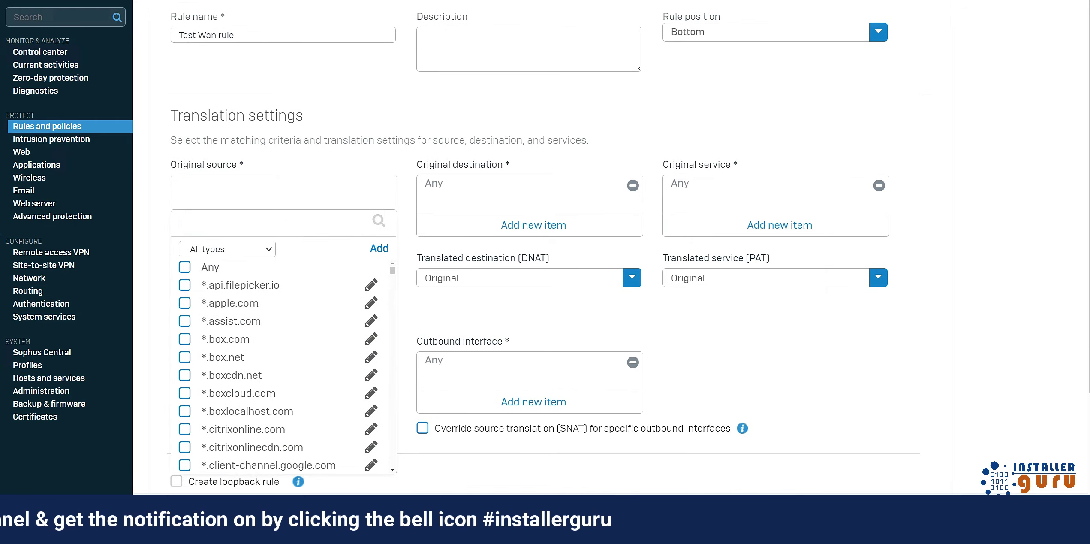
pyautogui.write('i')
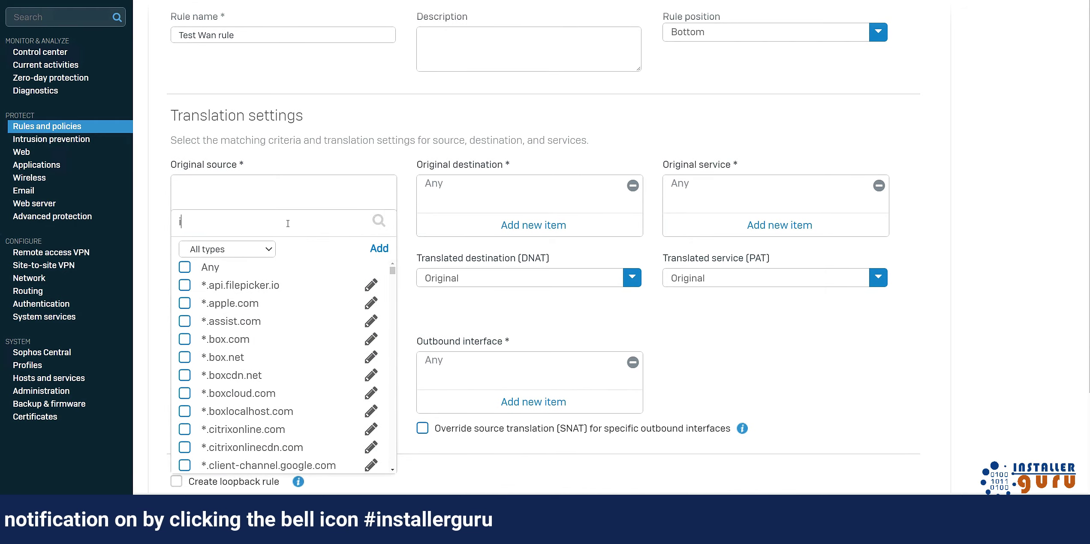
pyautogui.write('ndi')
pyautogui.click(185, 303)
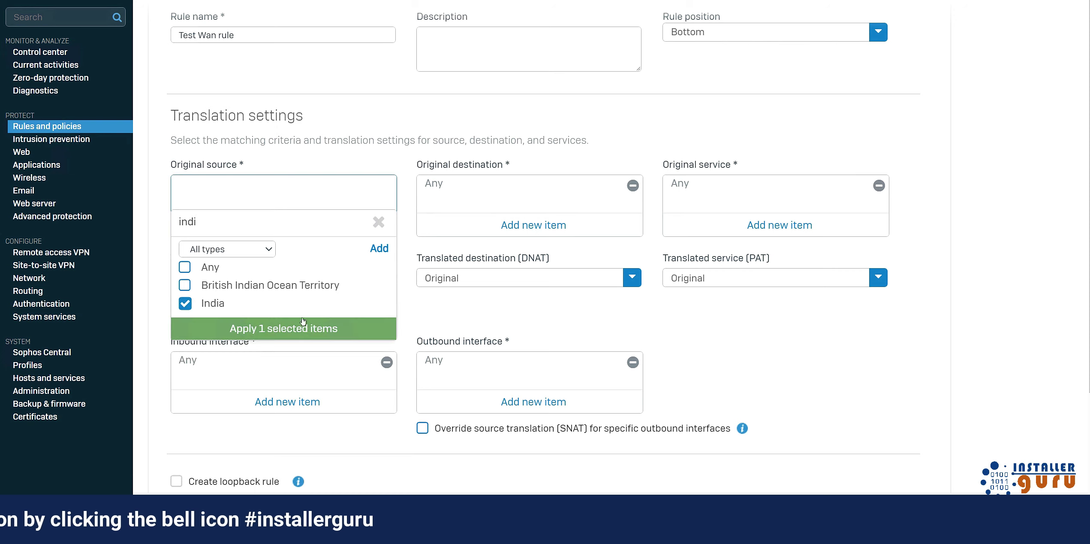
pyautogui.click(315, 328)
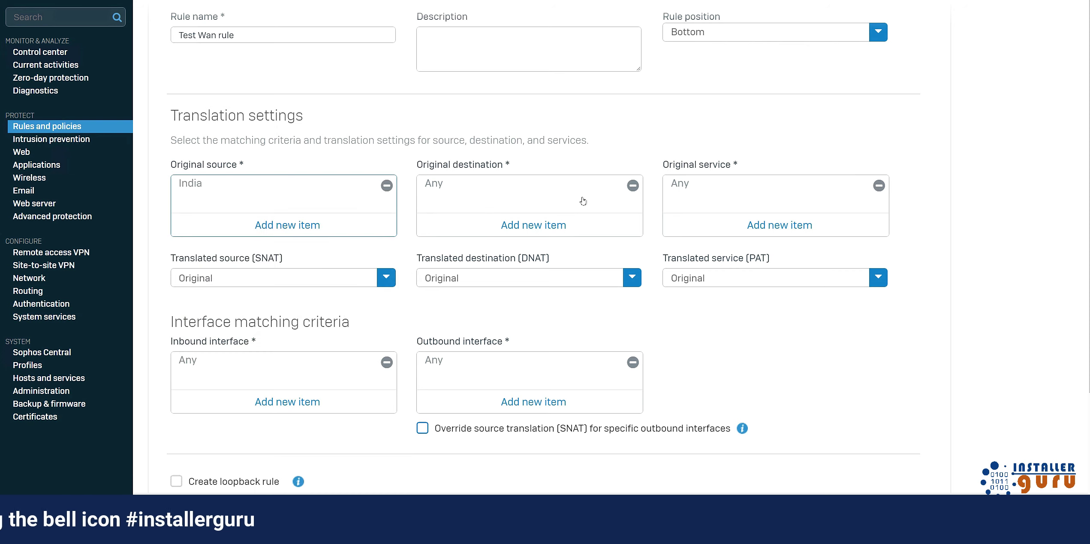
# Step: Set the NAT rule's original destination to #Port2
pyautogui.click(549, 223)
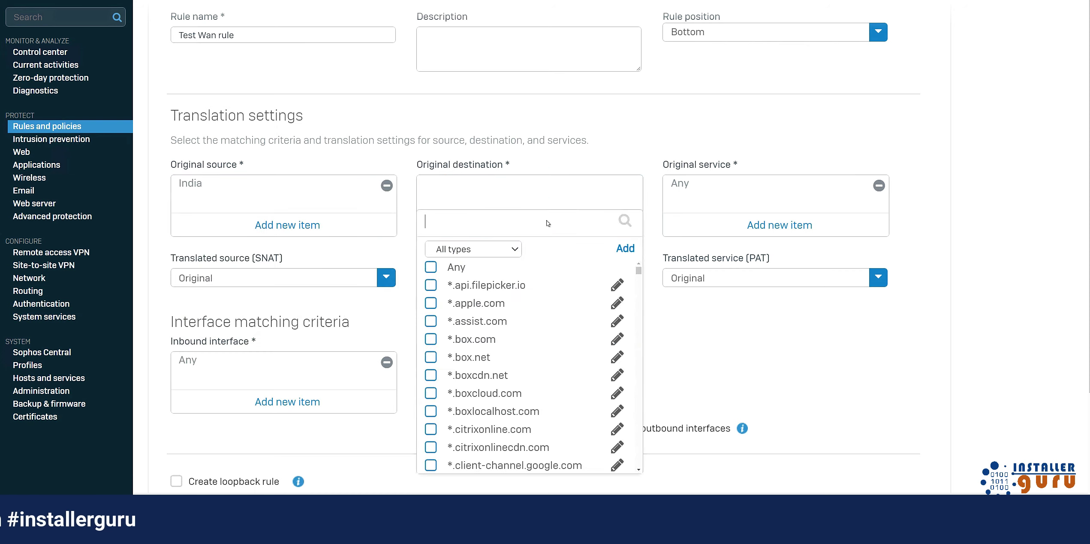
pyautogui.write('#po')
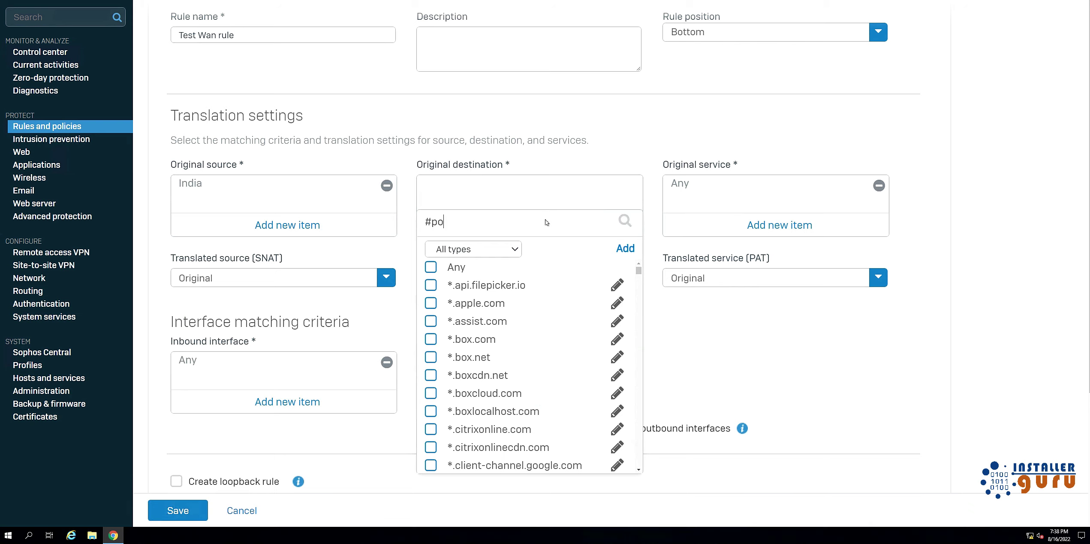
pyautogui.click(442, 307)
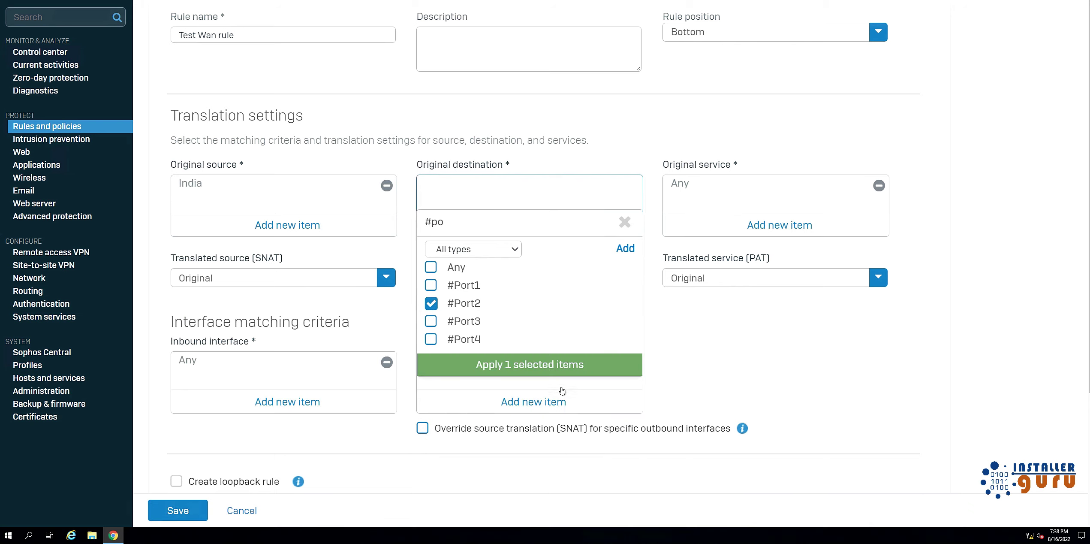
pyautogui.click(578, 365)
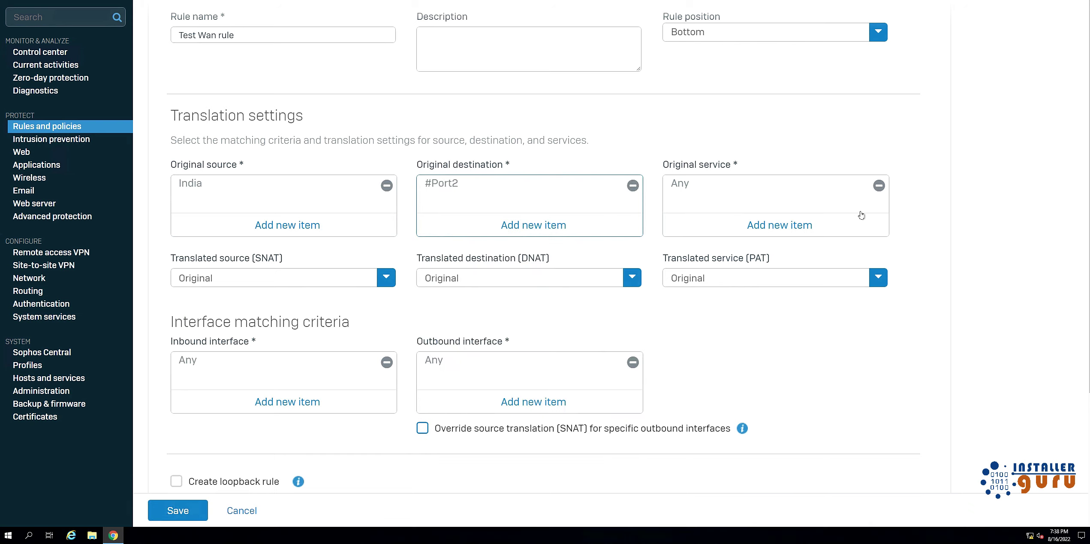
# Step: Set the NAT rule's original service to HTTP and its translated source (SNAT) to MASQ
pyautogui.click(880, 186)
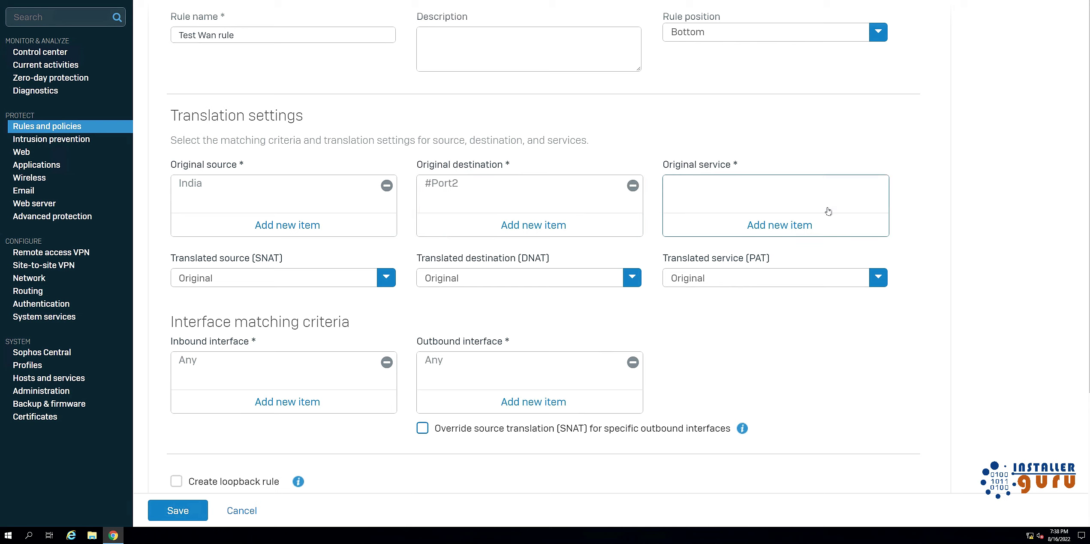
pyautogui.click(800, 225)
pyautogui.write('htt')
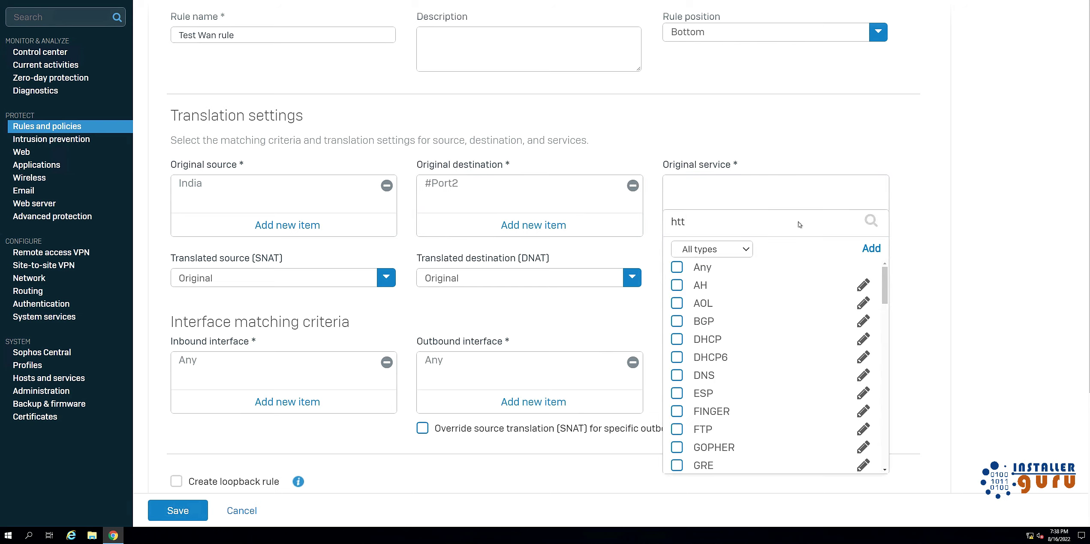
pyautogui.click(677, 285)
pyautogui.click(708, 329)
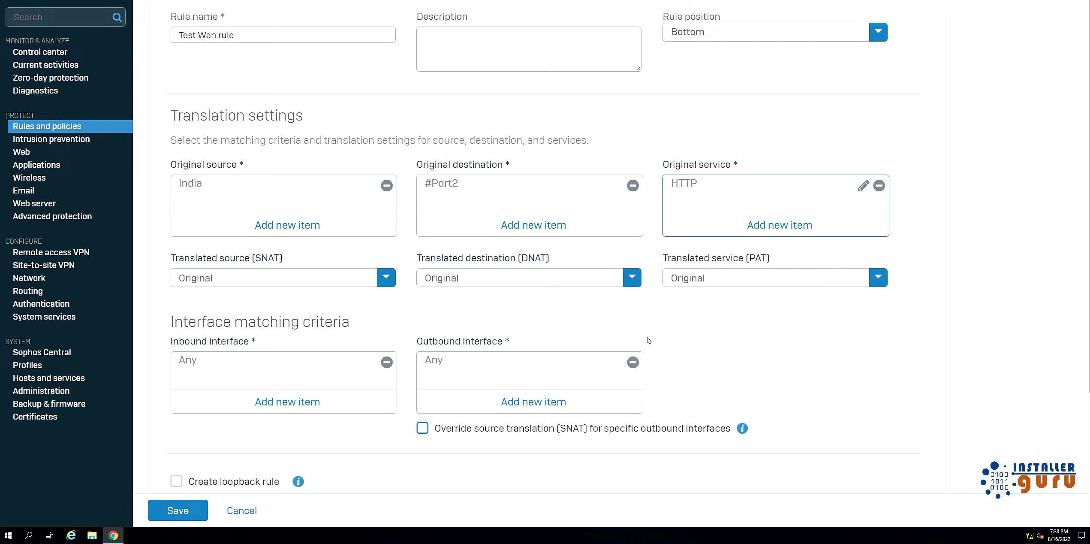
pyautogui.click(269, 279)
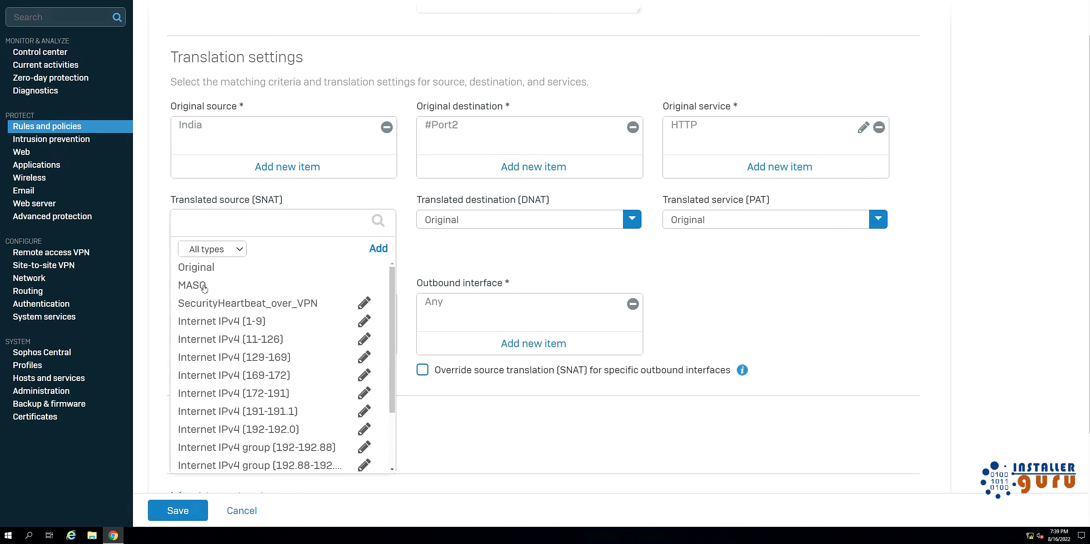
pyautogui.click(204, 286)
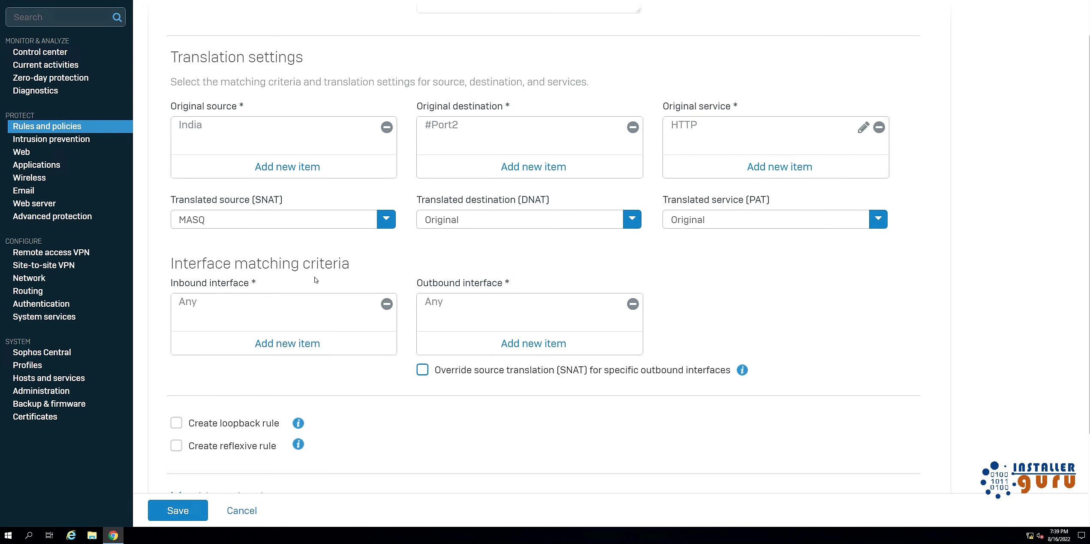
# Step: Create an IPv4 host named test host with IP address 10.10.30.200 as the translated destination (DNAT)
pyautogui.click(482, 224)
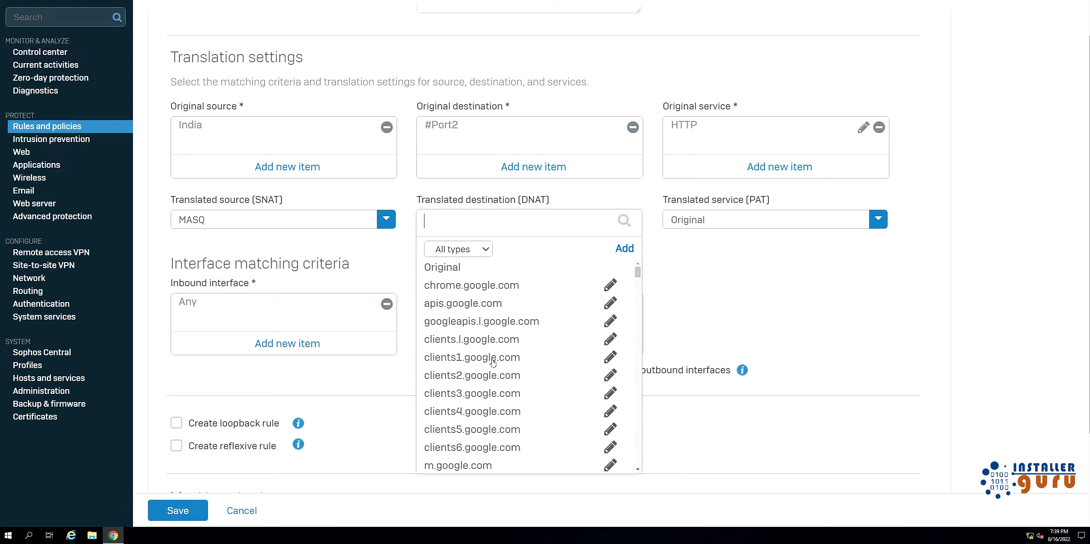
pyautogui.moveTo(495, 358)
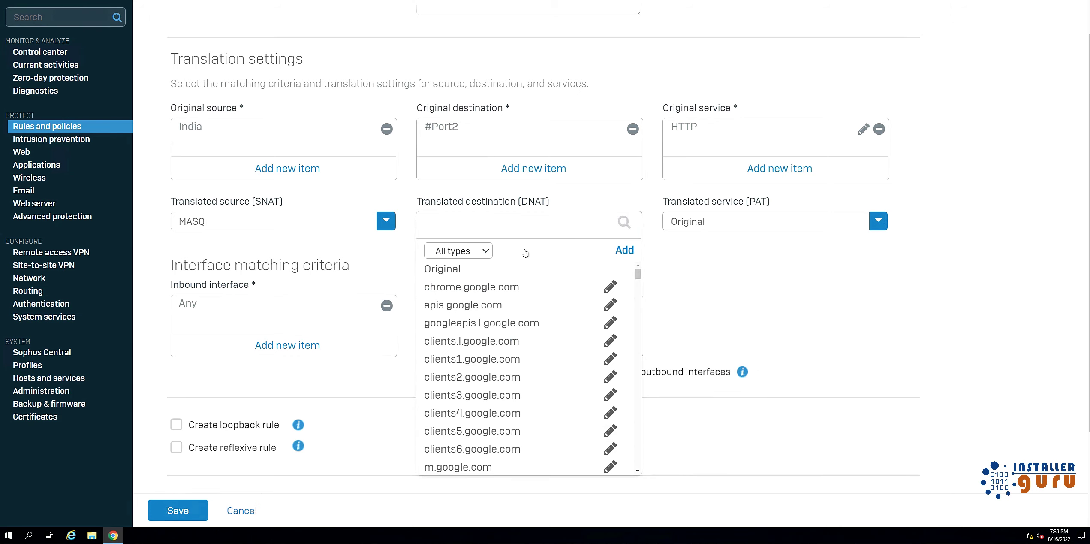
pyautogui.click(622, 252)
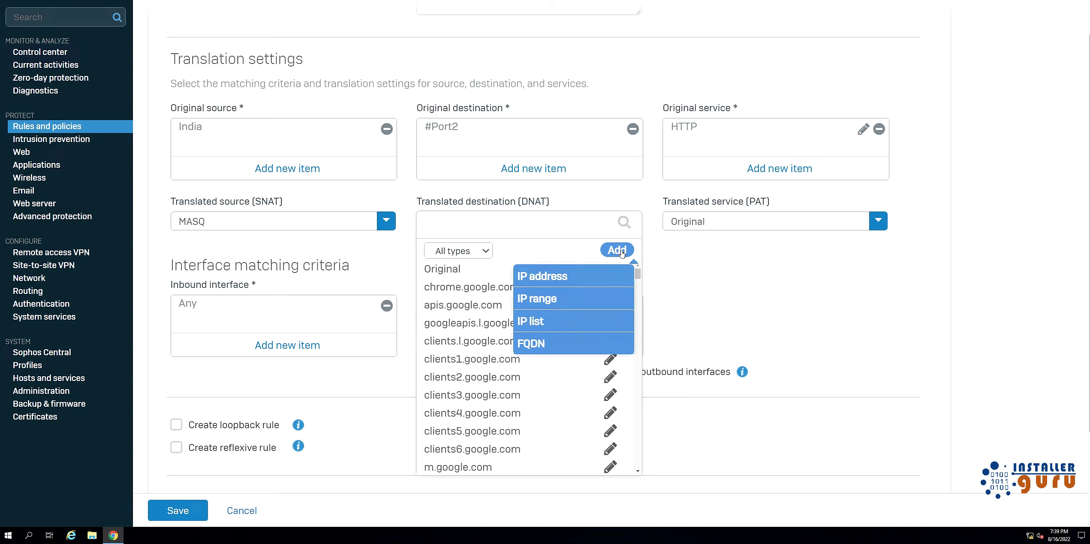
pyautogui.click(561, 277)
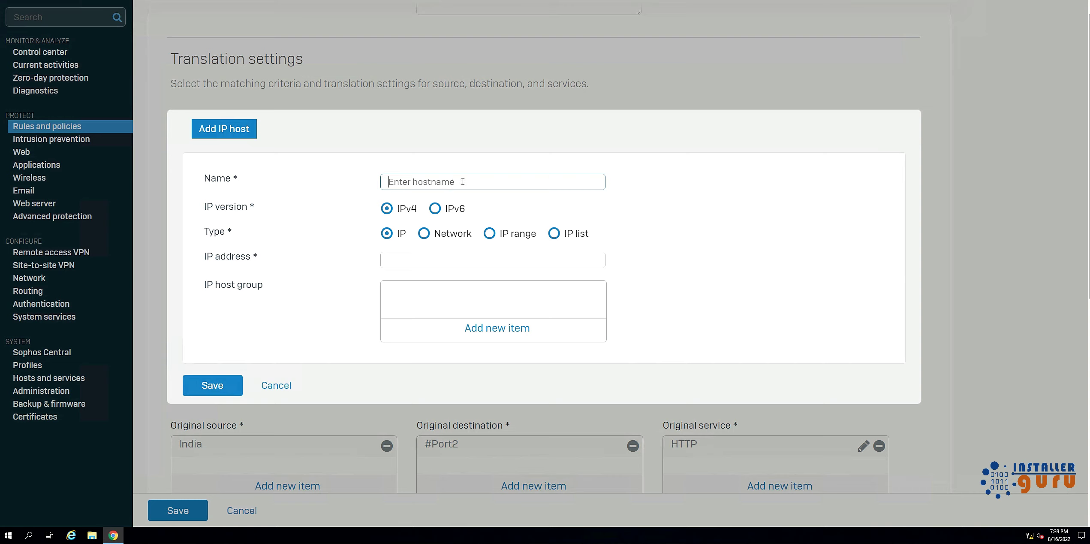
pyautogui.write('test host')
pyautogui.click(427, 262)
pyautogui.write('10.1')
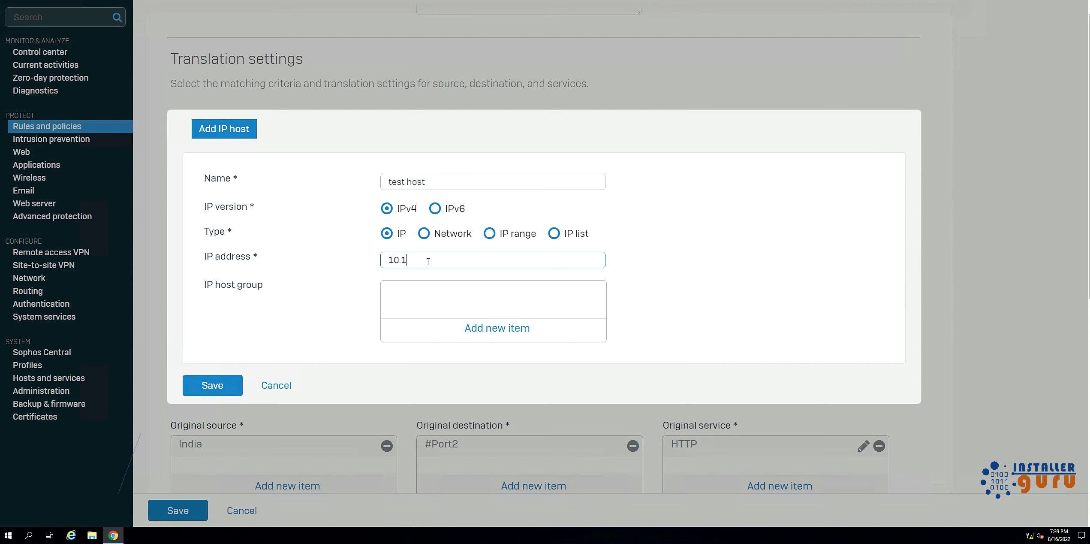
pyautogui.write('0.30.200')
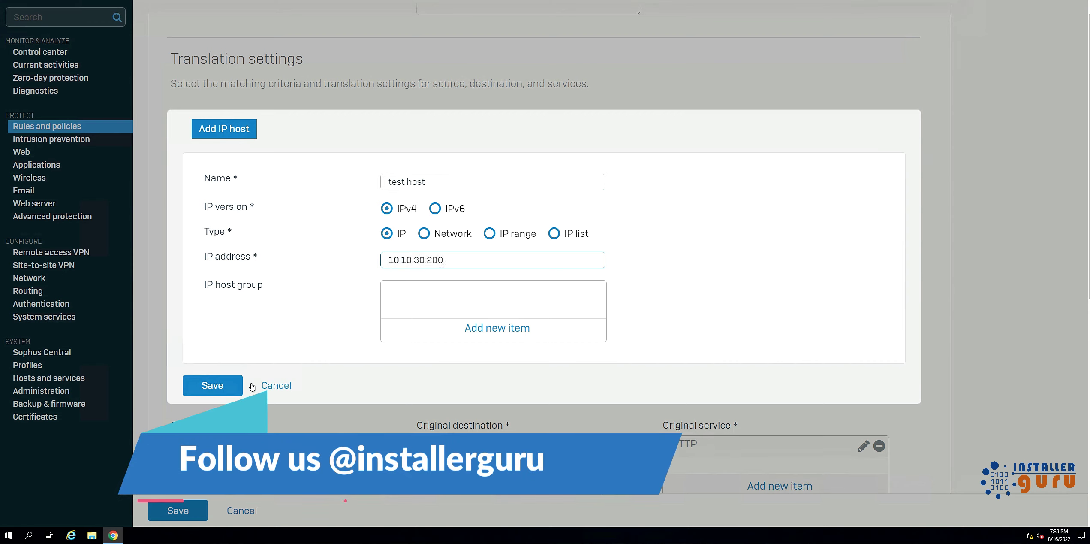
pyautogui.click(226, 389)
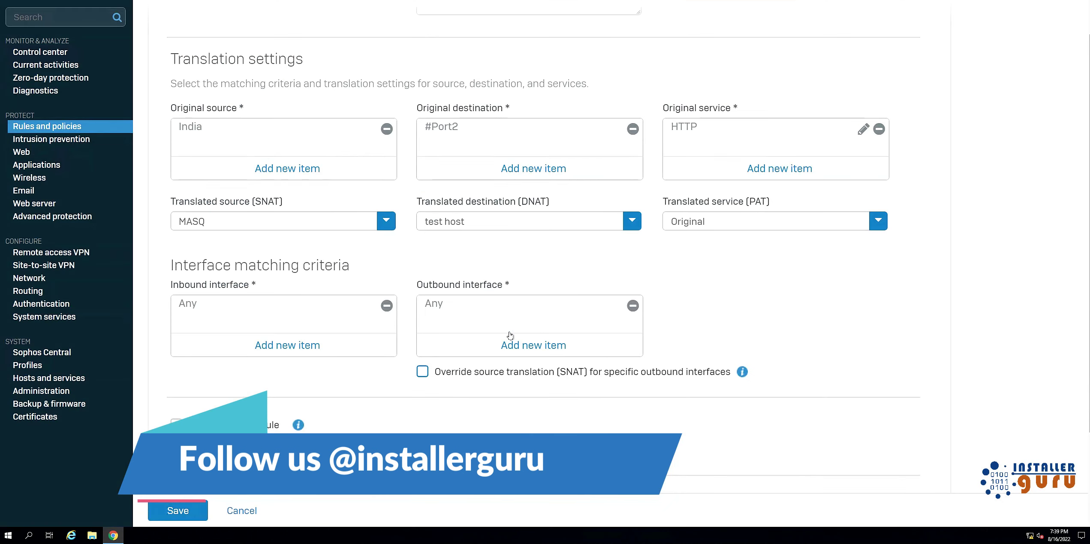
# Step: Set the translated service (PAT) to HTTP and save the NAT rule after checking its advanced settings
pyautogui.click(742, 222)
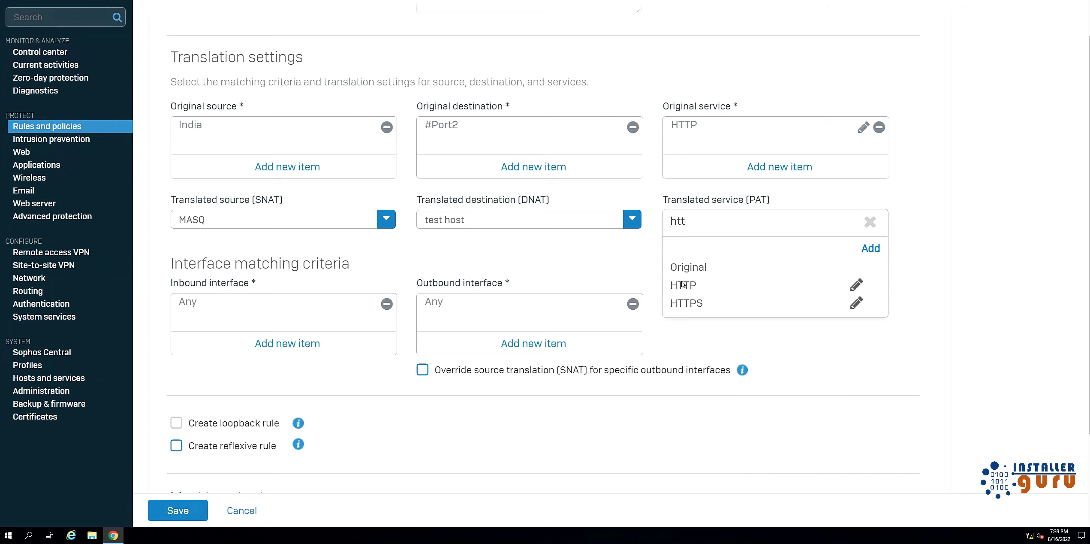
pyautogui.click(683, 284)
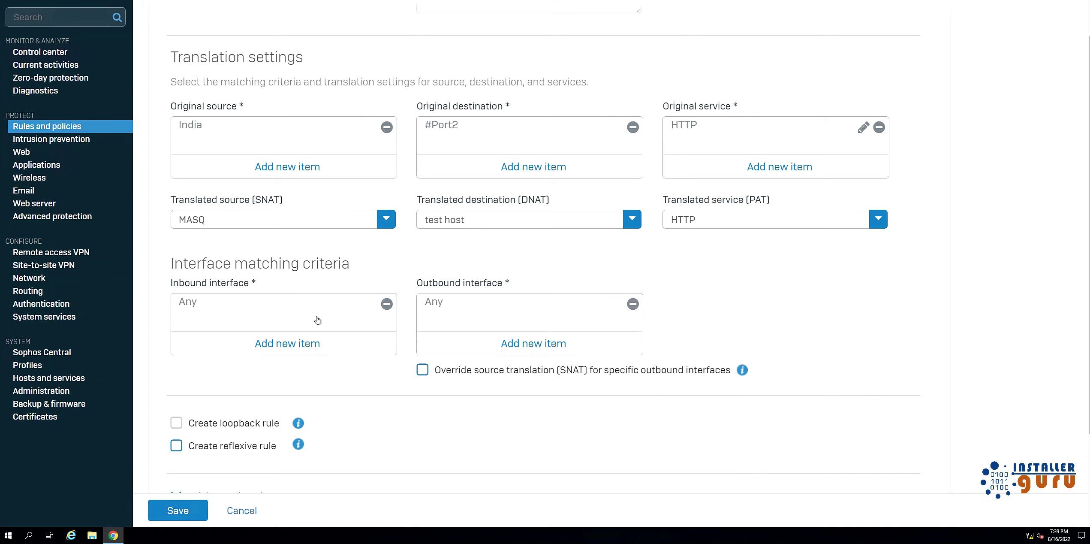
pyautogui.scroll(-3, 452, 342)
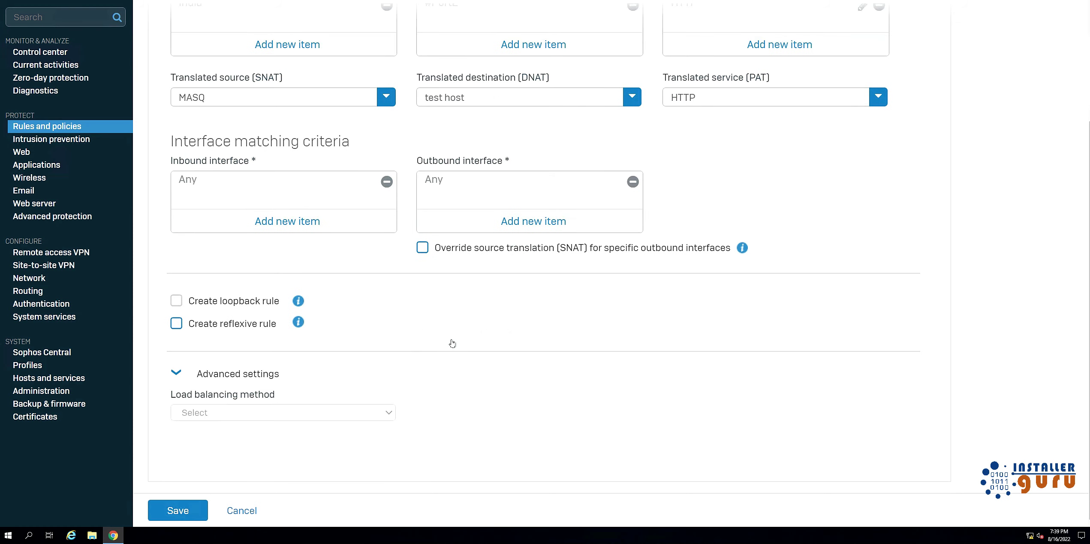
pyautogui.click(173, 377)
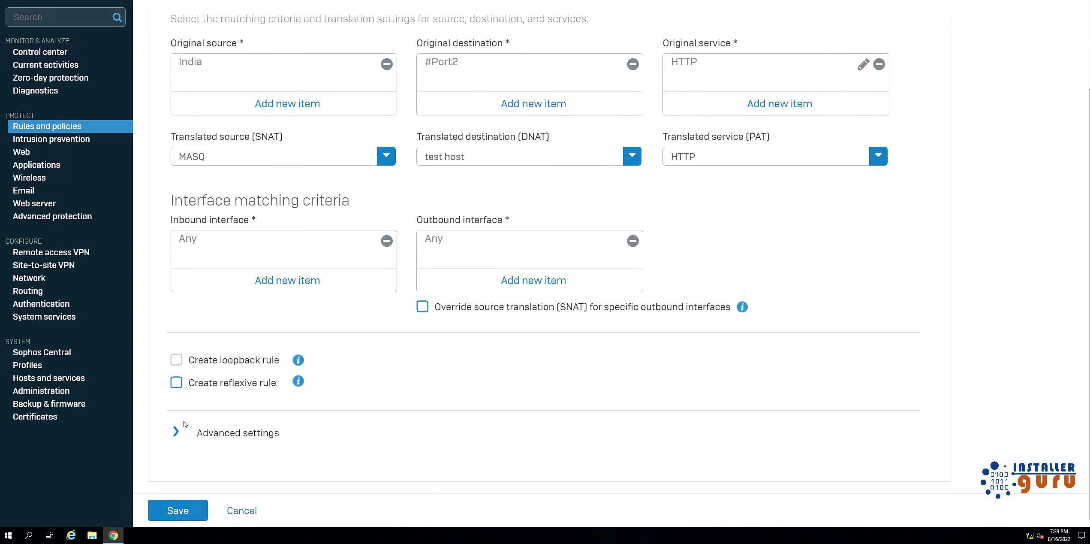
pyautogui.click(176, 434)
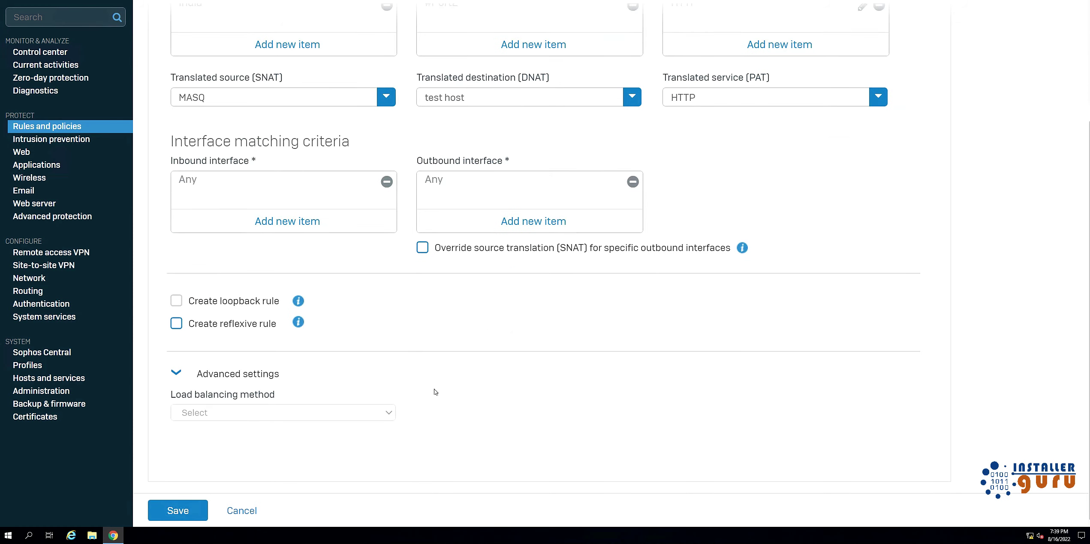
pyautogui.scroll(5, 435, 392)
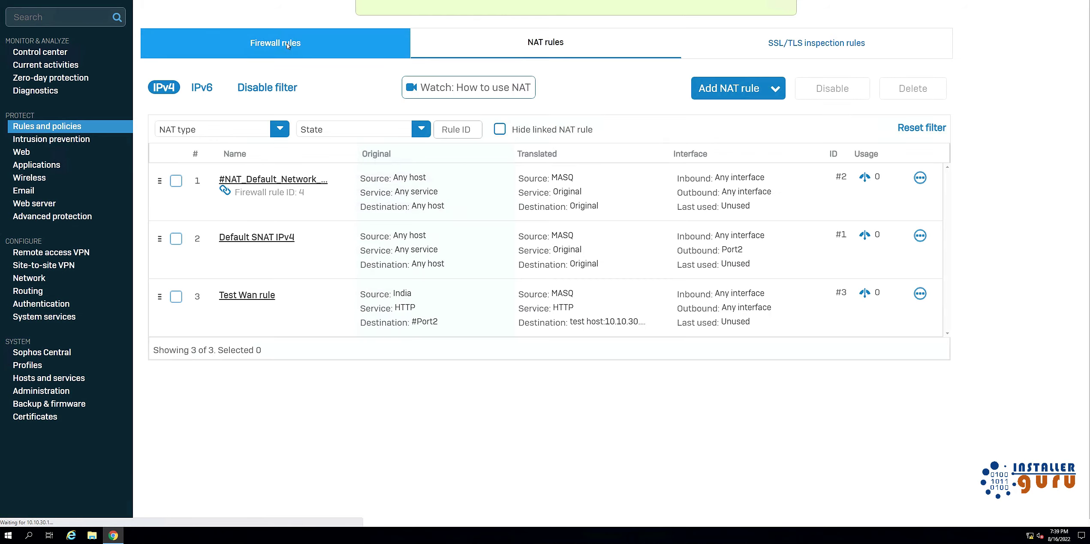
# Step: Return to the firewall rules and expand the WAN_LAN group to check the matching rule
pyautogui.click(286, 42)
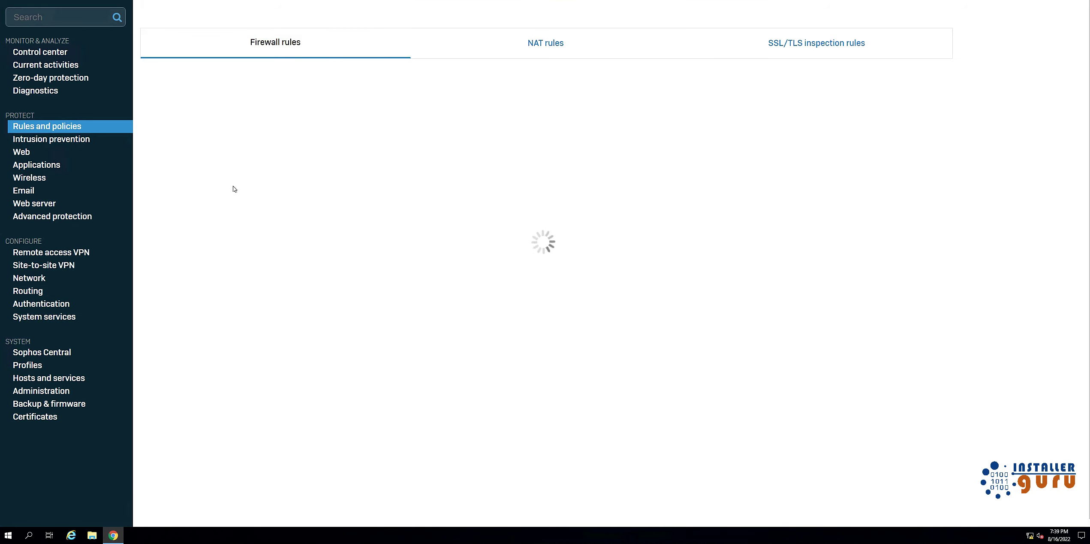
pyautogui.click(195, 166)
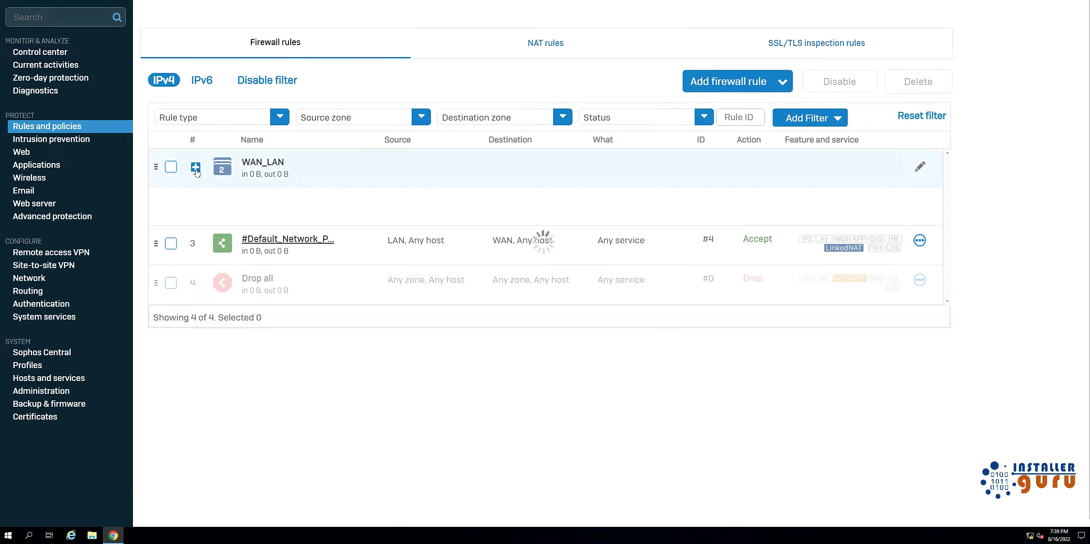
# Step: Move the Test Wan rule to first position in the NAT rule list and confirm the move
pyautogui.click(498, 49)
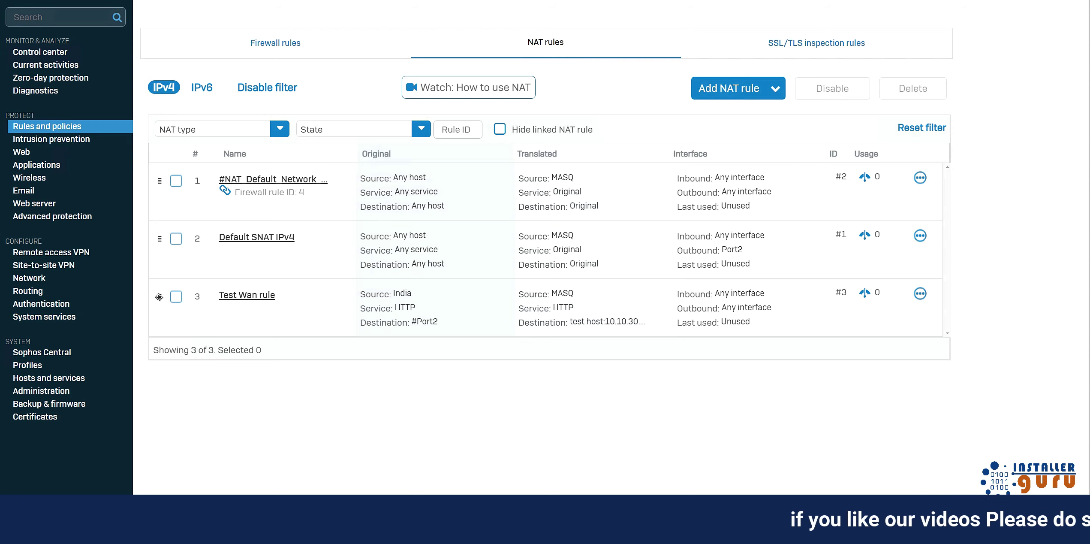
pyautogui.moveTo(159, 297); pyautogui.dragTo(162, 179)
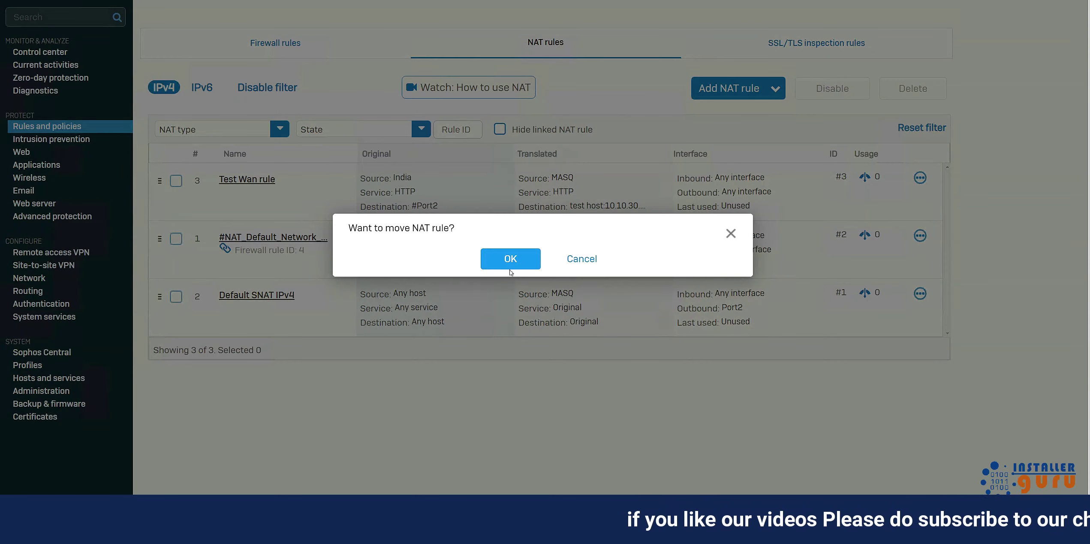
pyautogui.click(507, 256)
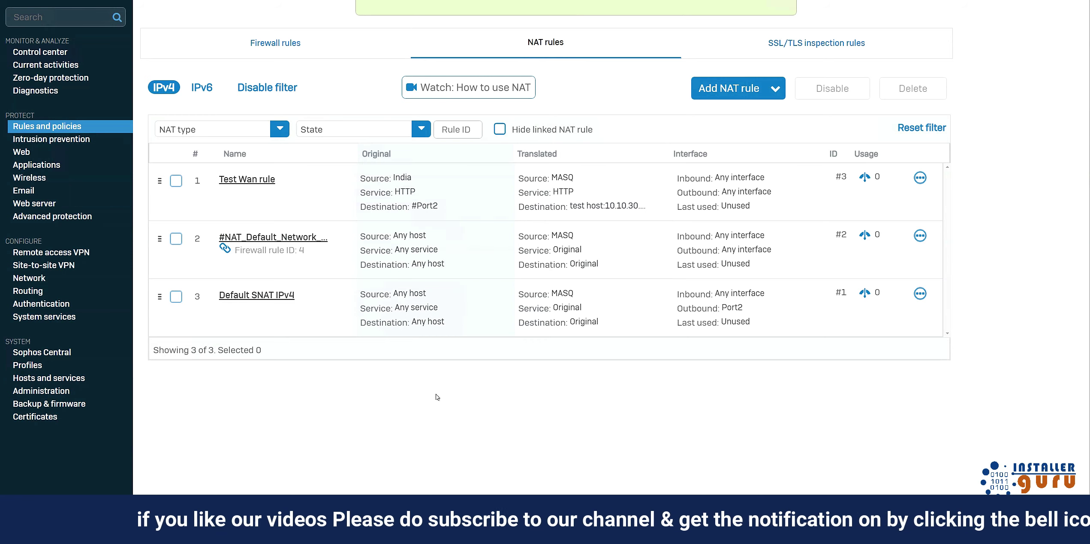
# Step: Review the Test_WAN#LAN rule inside the WAN_LAN group of the firewall rules
pyautogui.click(299, 50)
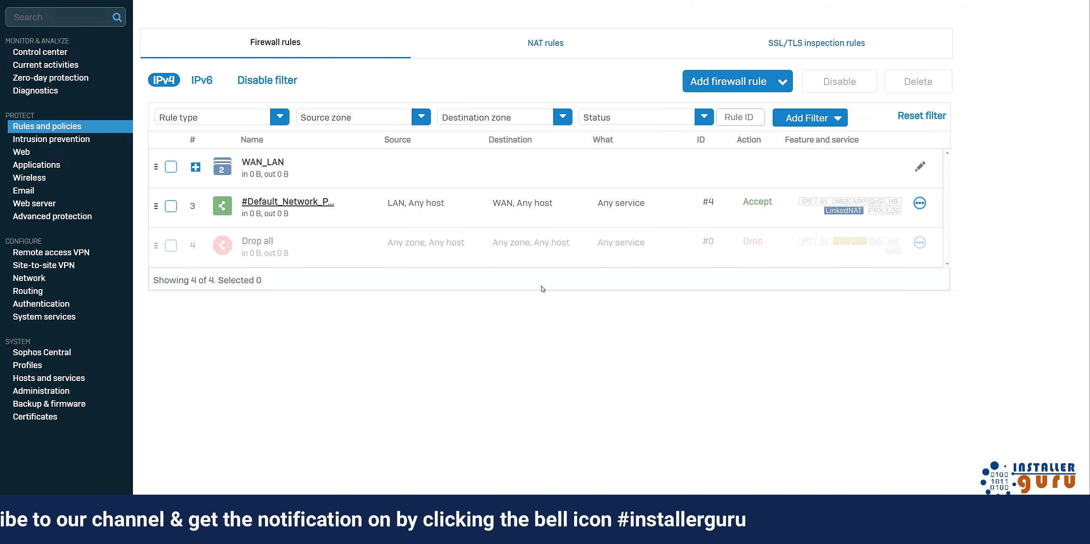
pyautogui.click(195, 166)
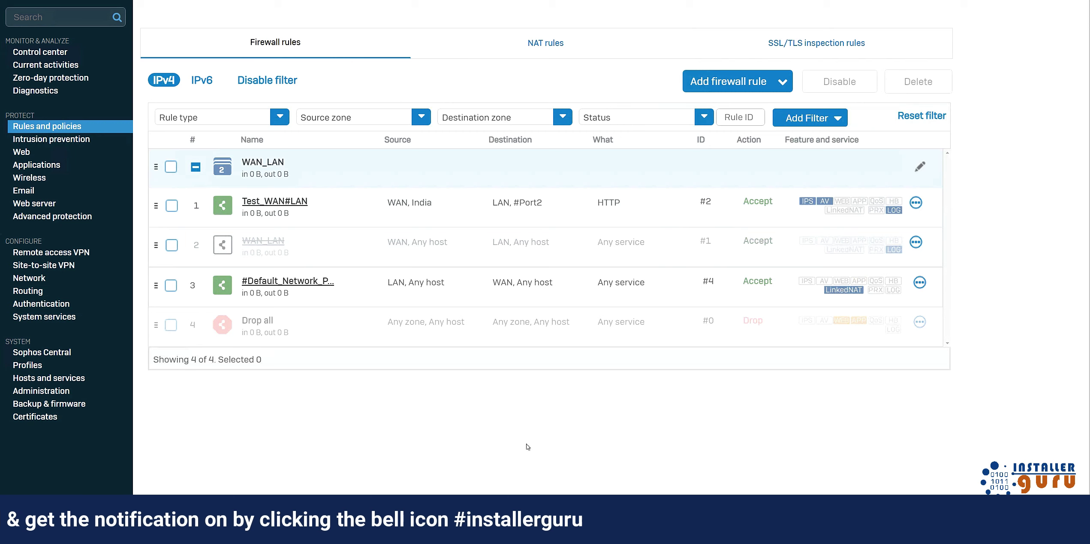